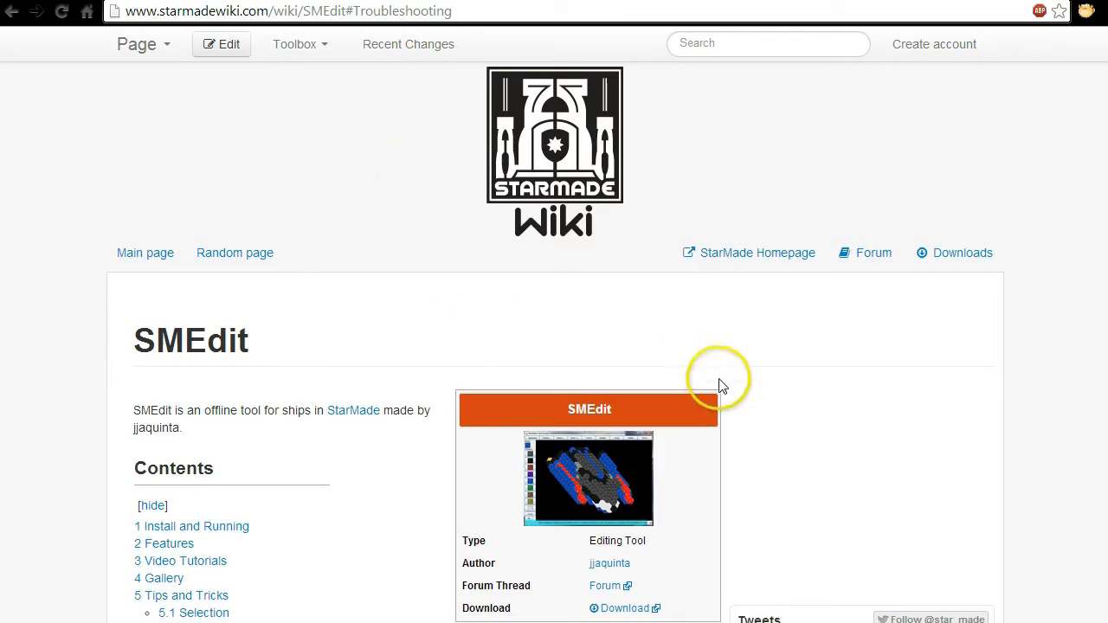
Scroll the SMEdit wiki page down to Features and bring up the StarMade folder window
scroll(910, 371, "down", 5)
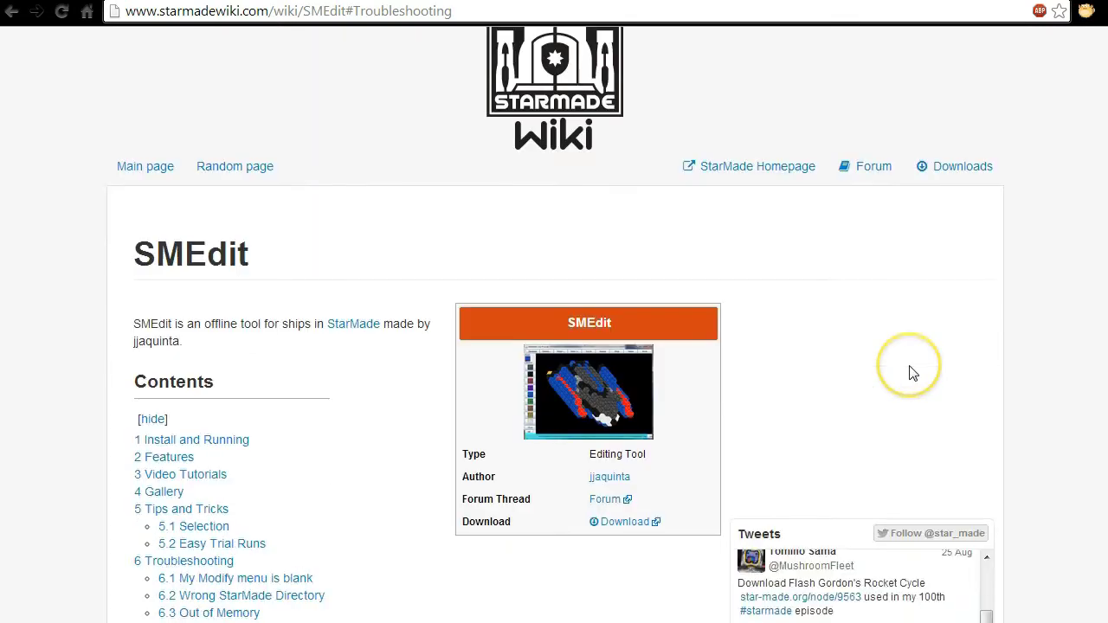
scroll(523, 395, "down", 2)
scroll(523, 392, "down", 3)
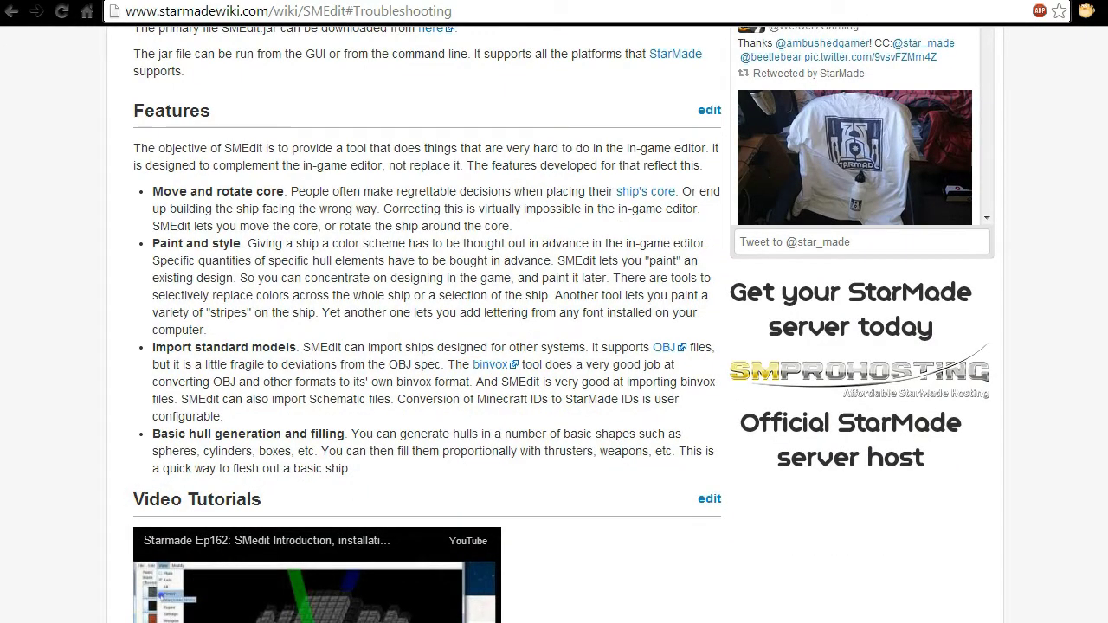
key("alt+Tab")
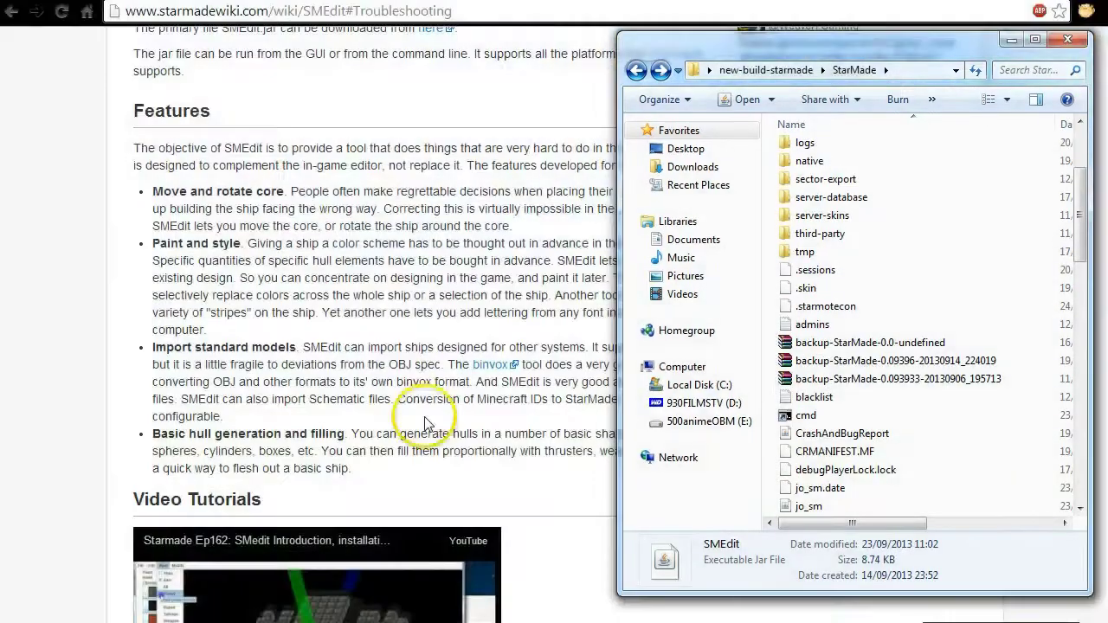
Move from new-build-starmade into the StarMade folder and select SMEdit.jar
left_click(779, 69)
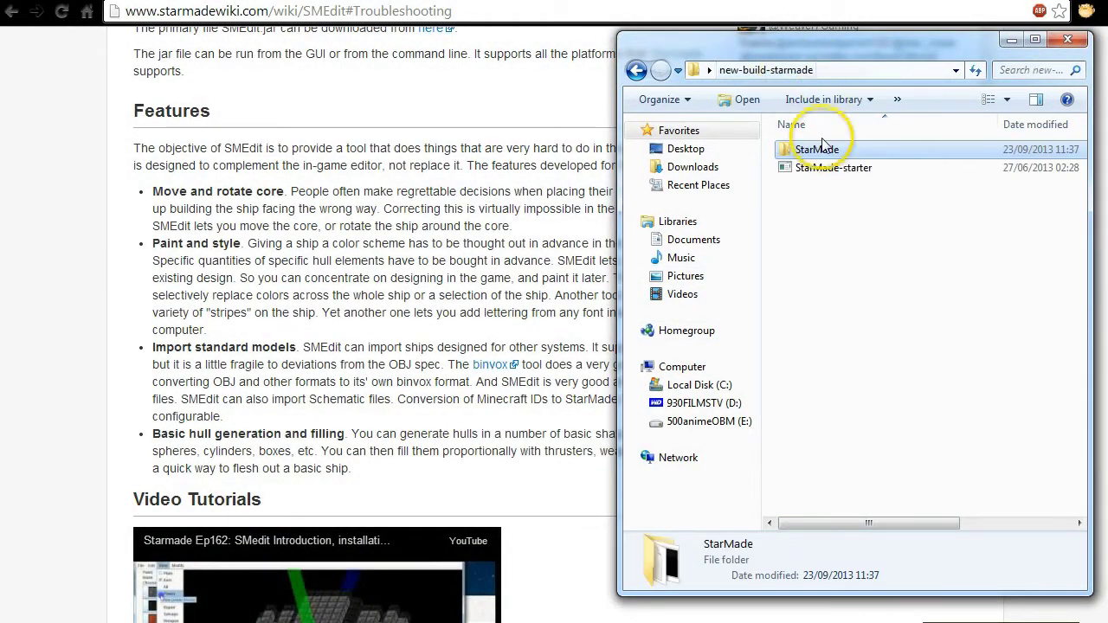
double_click(799, 156)
scroll(915, 403, "down", 4)
scroll(916, 403, "down", 3)
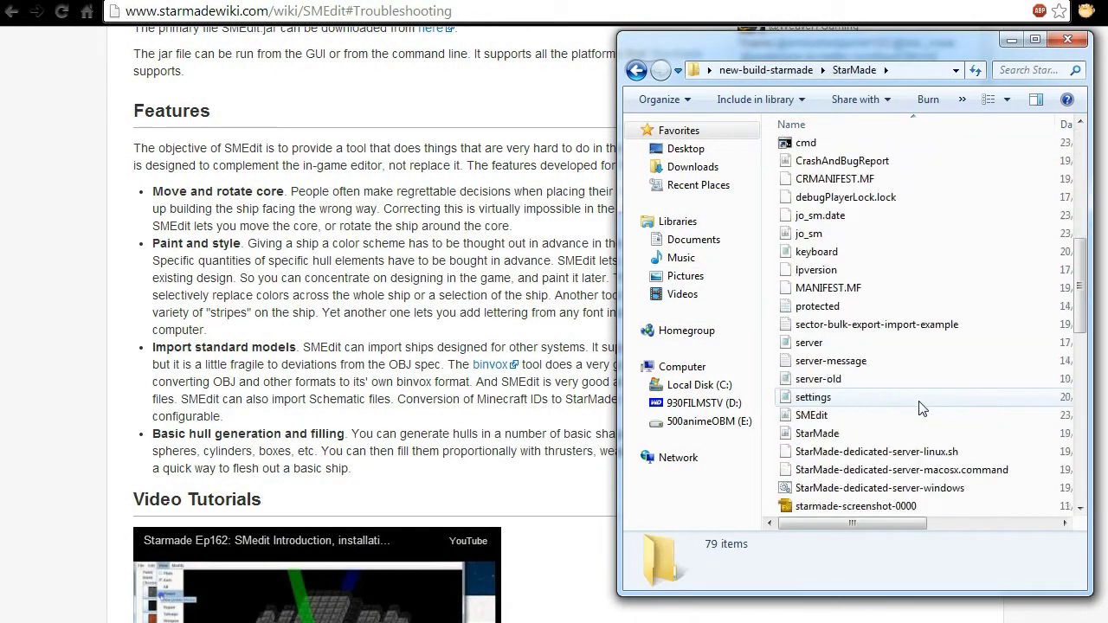
scroll(917, 405, "down", 1)
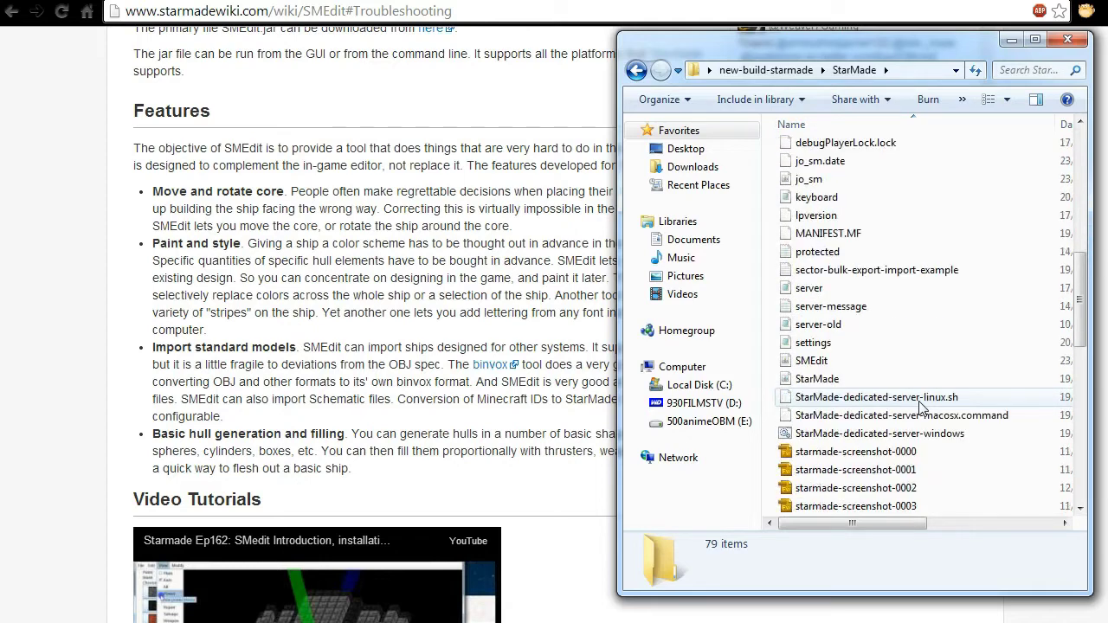
left_click(789, 367)
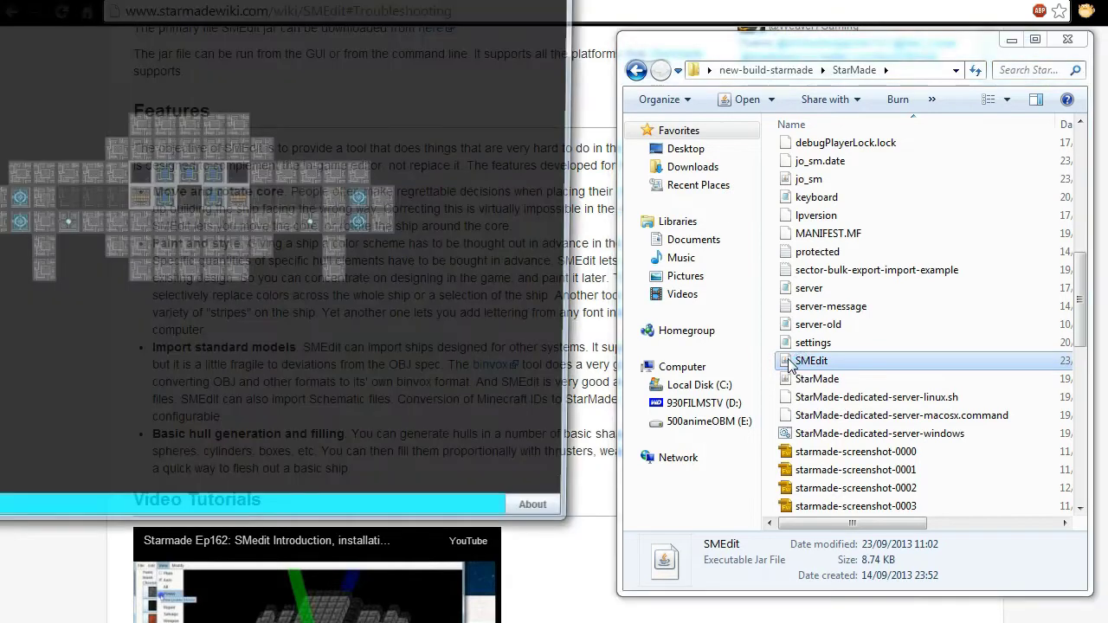
Launch SMEdit from the jar and stretch its window across the screen
left_click(493, 212)
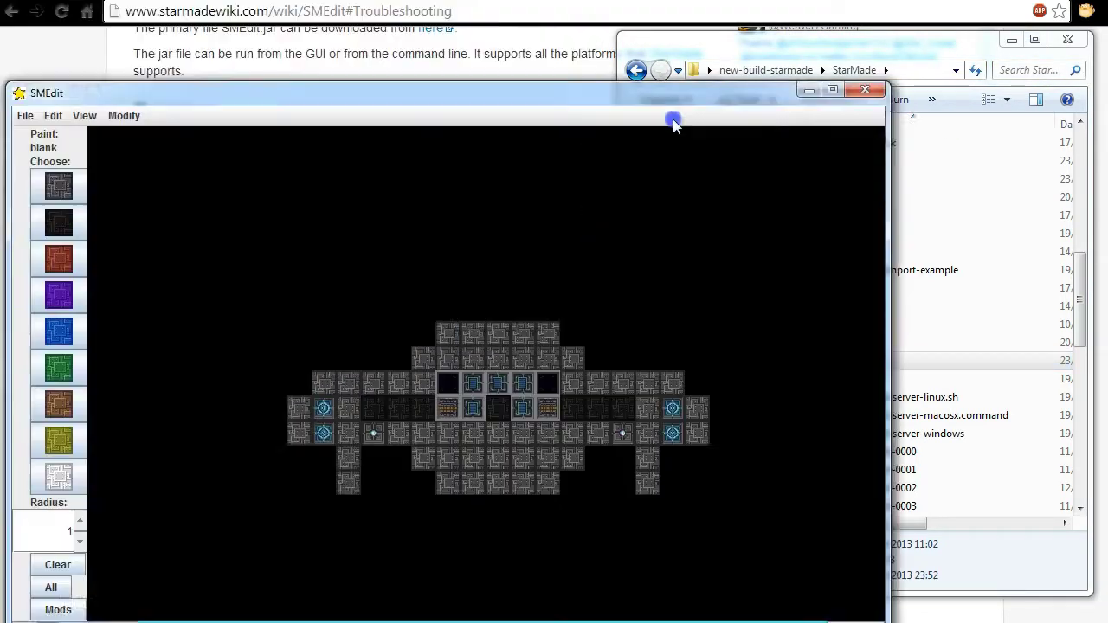
mouse_move(673, 110)
left_mouse_down()
mouse_move(758, 75)
mouse_move(841, 72)
left_mouse_up()
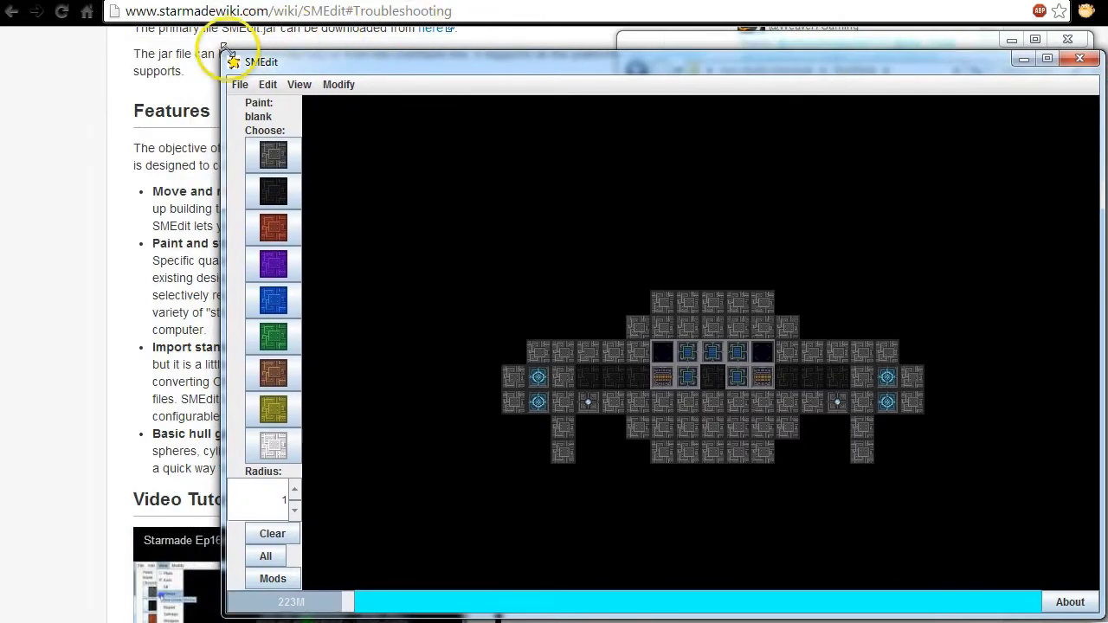
left_click_drag(224, 46, 6, 28)
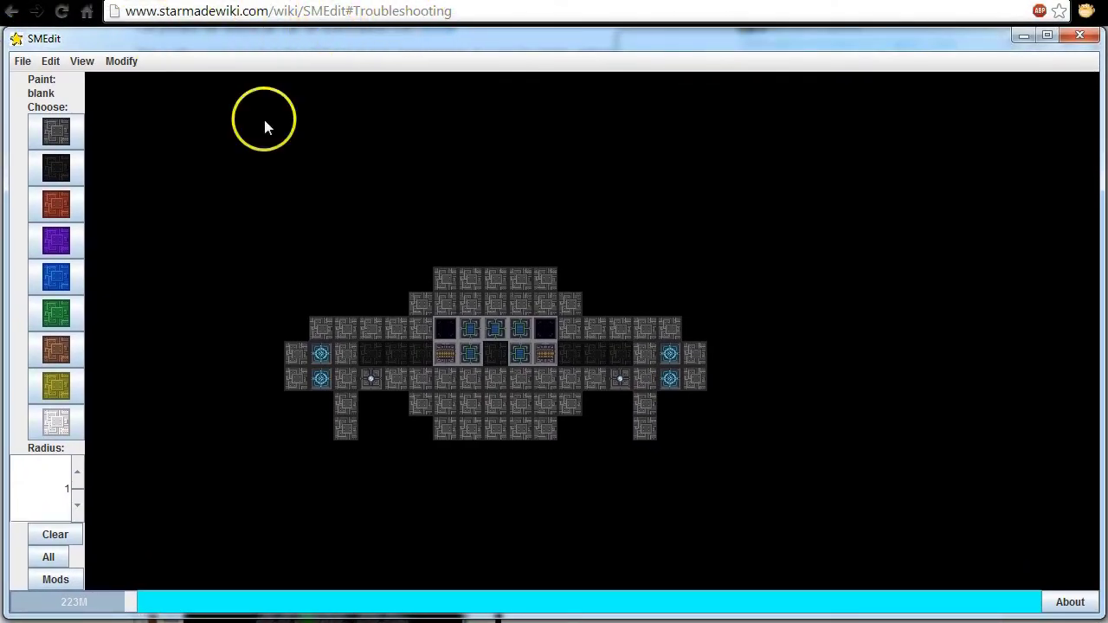
Reload the wiki page without the #Troubleshooting anchor, then tilt the ship into 3-D view
left_click_drag(348, 9, 550, 11)
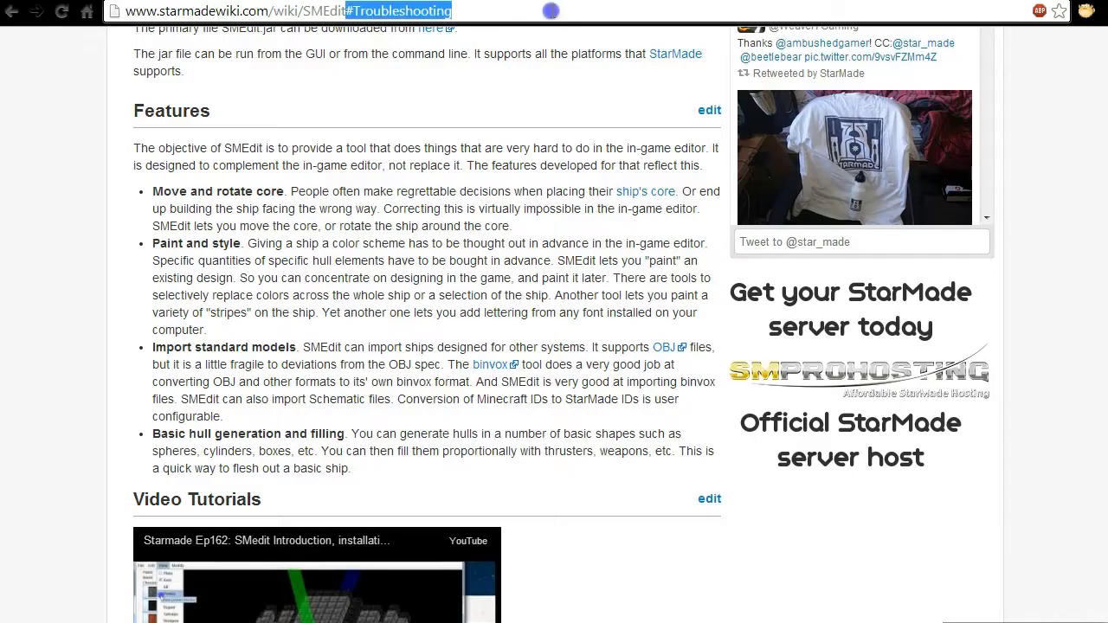
key("BackSpace")
key("Return")
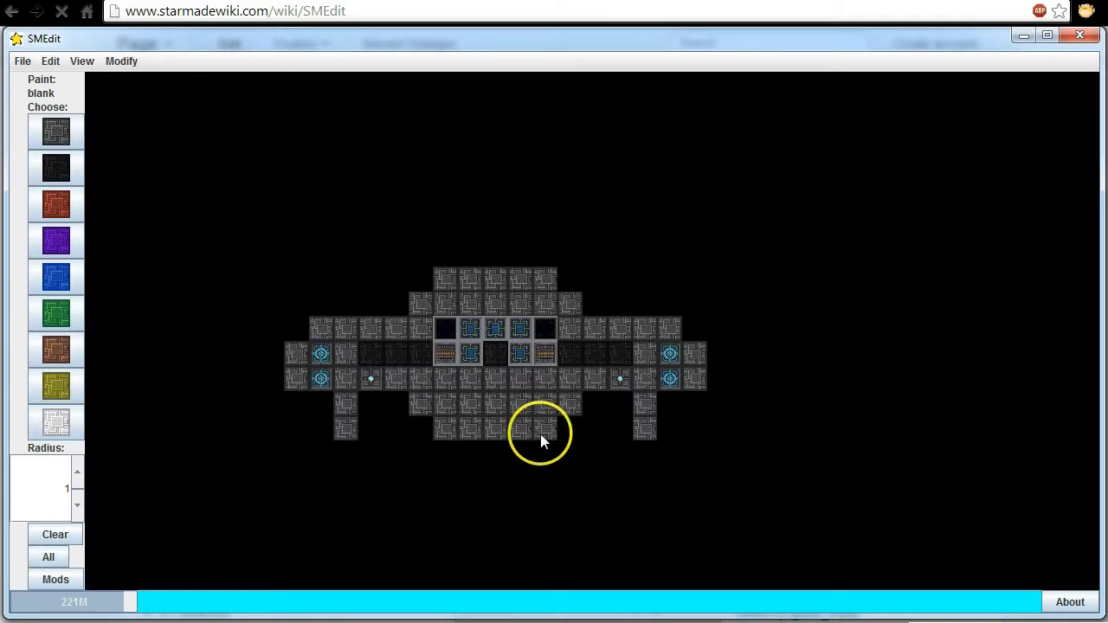
left_click(531, 505)
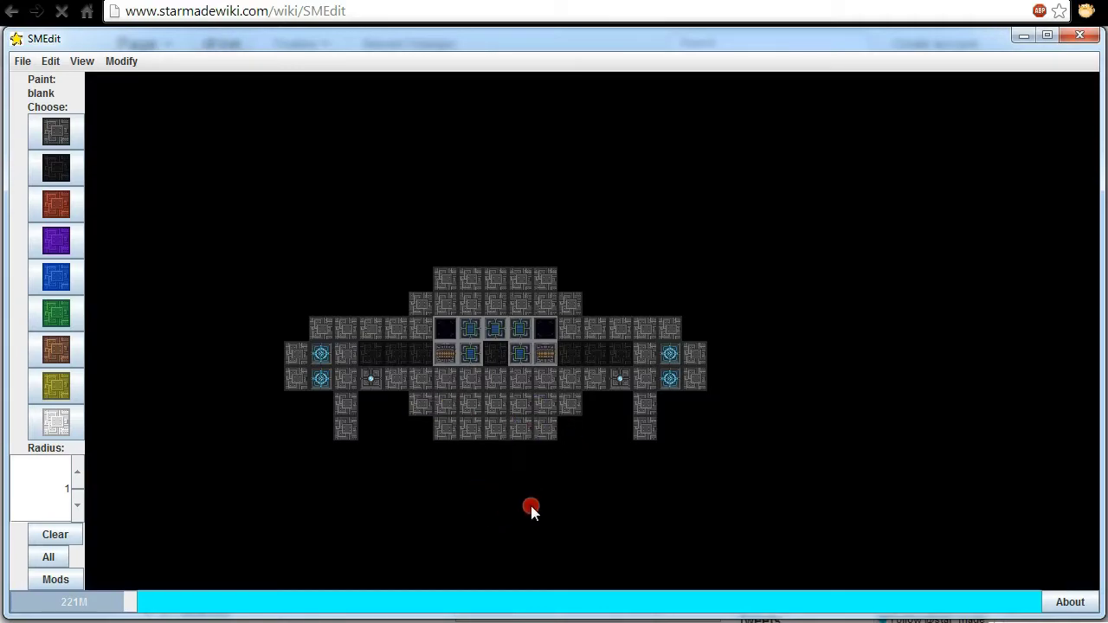
mouse_move(891, 173)
right_mouse_down()
mouse_move(865, 201)
mouse_move(933, 208)
mouse_move(935, 187)
mouse_move(836, 202)
mouse_move(759, 195)
mouse_move(708, 225)
mouse_move(646, 220)
mouse_move(633, 191)
mouse_move(584, 200)
mouse_move(633, 228)
mouse_move(660, 217)
mouse_move(654, 201)
mouse_move(606, 193)
mouse_move(640, 199)
right_mouse_up()
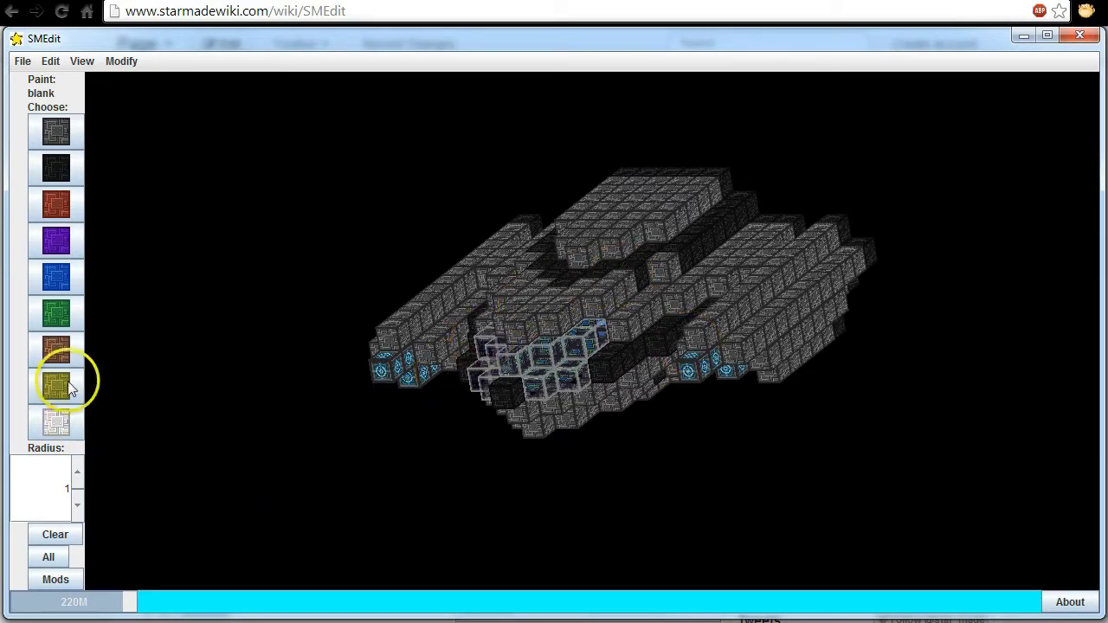
Paint the entire ship green using the All option
left_click(52, 312)
left_click(48, 557)
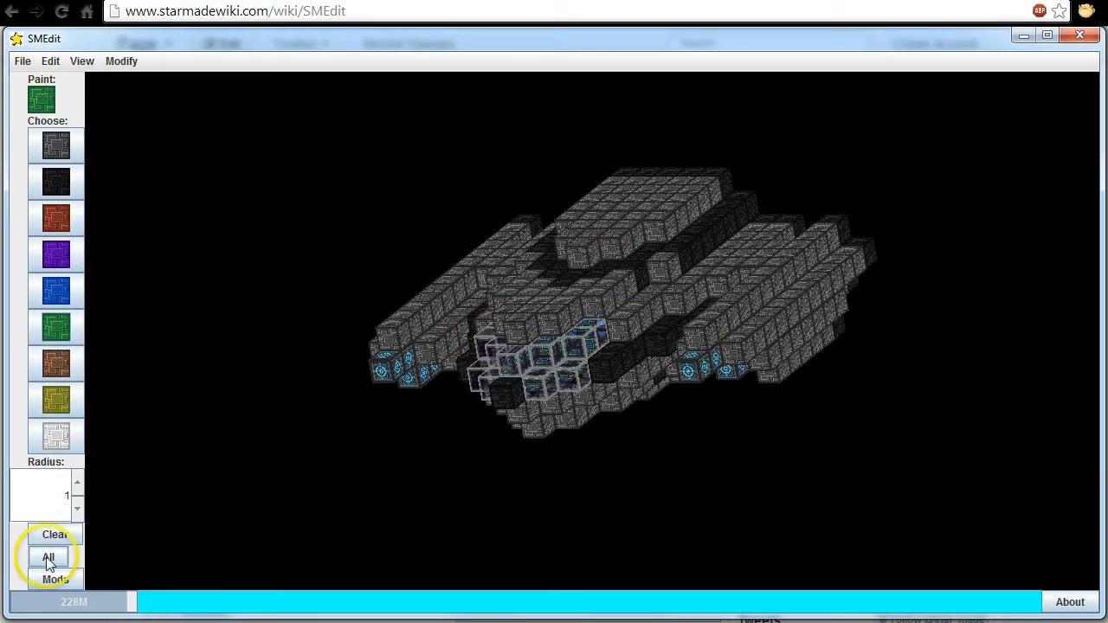
mouse_move(210, 453)
right_mouse_down()
mouse_move(234, 459)
mouse_move(115, 459)
mouse_move(198, 456)
right_mouse_up()
Paint white stripes along both side wings with a radius-4 brush
left_click(63, 438)
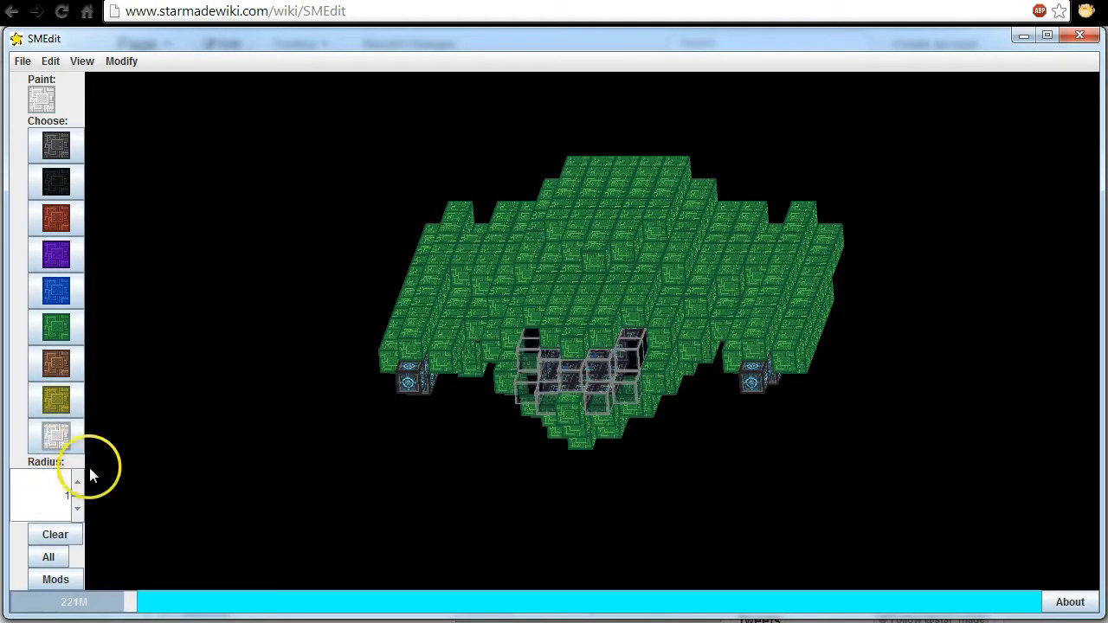
left_click(76, 486)
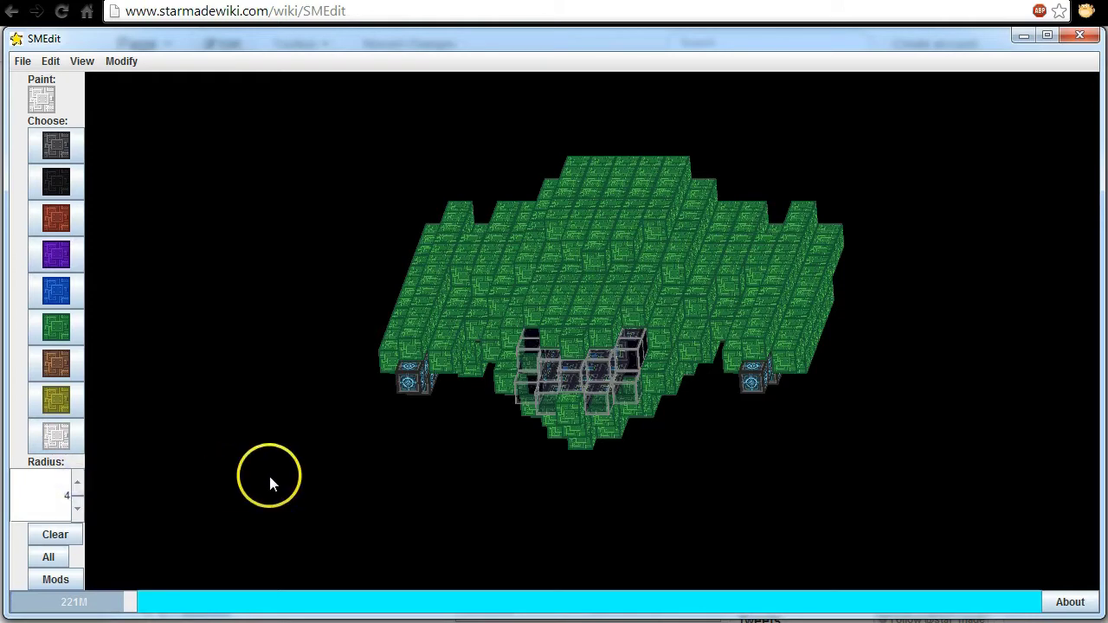
mouse_move(270, 483)
left_mouse_down()
mouse_move(376, 483)
mouse_move(328, 479)
left_mouse_up()
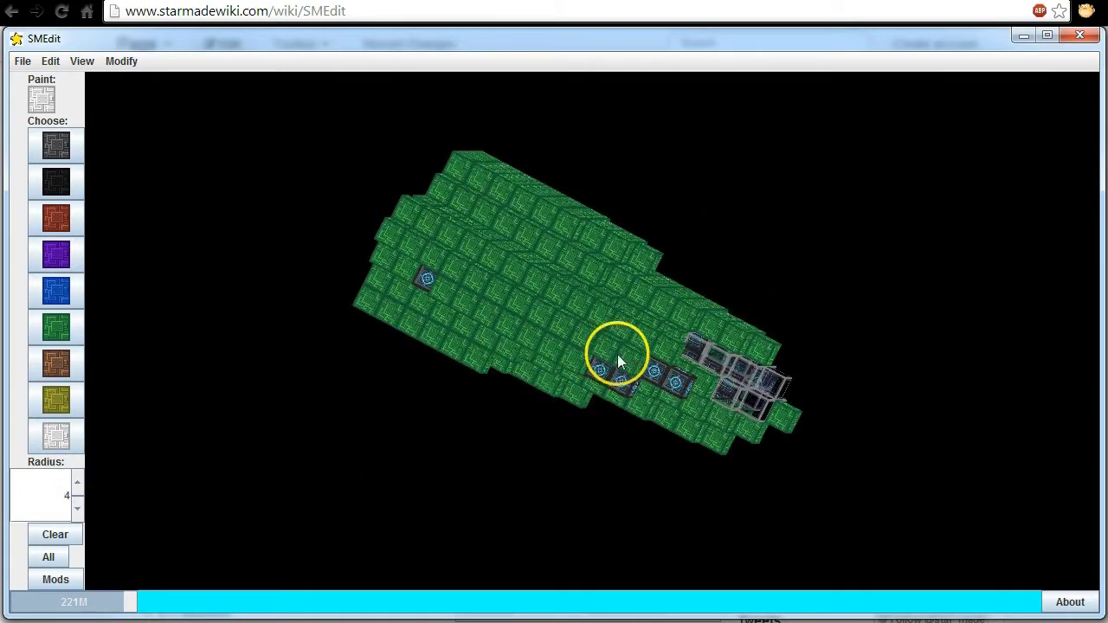
mouse_move(617, 362)
left_mouse_down()
mouse_move(632, 359)
mouse_move(603, 351)
left_mouse_up()
right_click(503, 283)
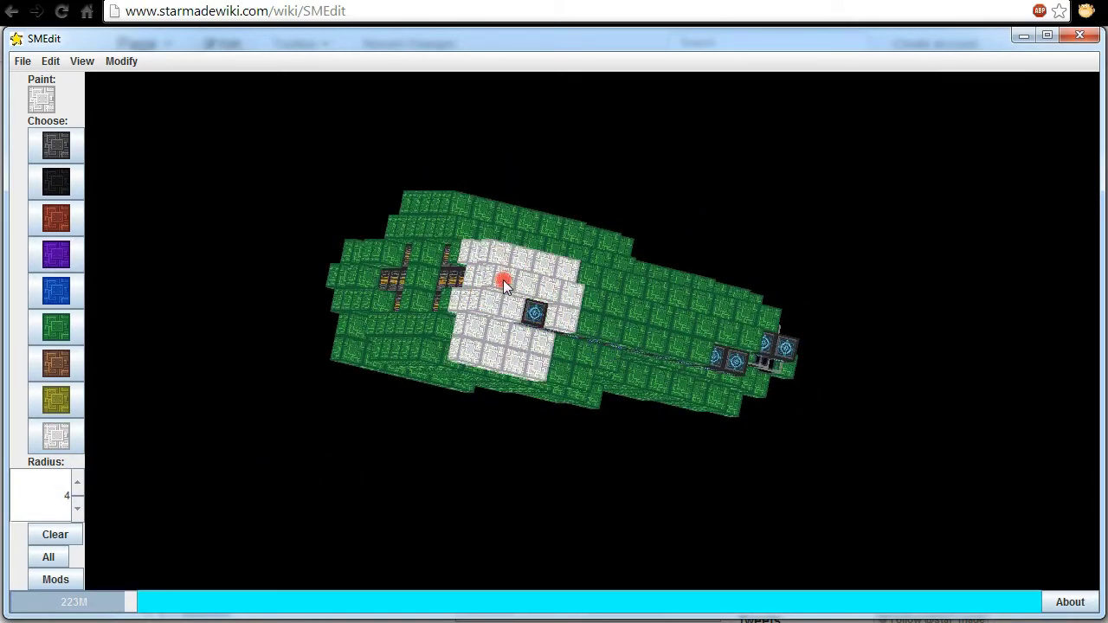
mouse_move(503, 283)
right_mouse_down()
mouse_move(586, 289)
mouse_move(705, 321)
right_mouse_up()
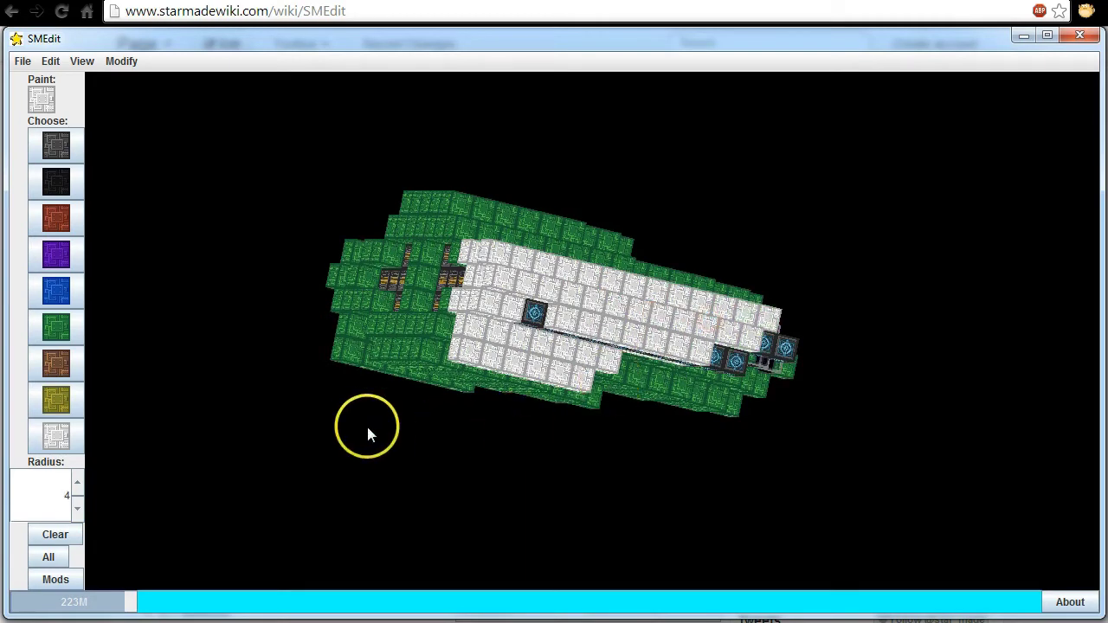
mouse_move(367, 433)
left_mouse_down()
mouse_move(539, 438)
mouse_move(526, 441)
left_mouse_up()
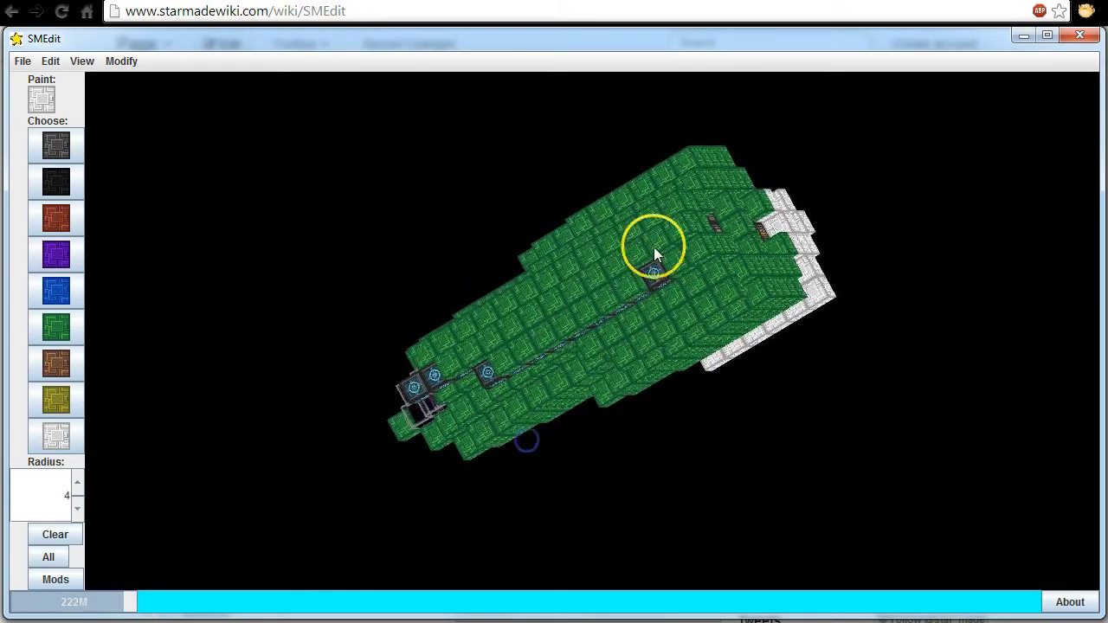
mouse_move(676, 231)
right_mouse_down()
mouse_move(475, 329)
mouse_move(414, 394)
right_mouse_up()
mouse_move(303, 438)
left_mouse_down()
mouse_move(311, 447)
mouse_move(218, 462)
mouse_move(198, 425)
mouse_move(208, 421)
mouse_move(164, 448)
mouse_move(216, 444)
left_mouse_up()
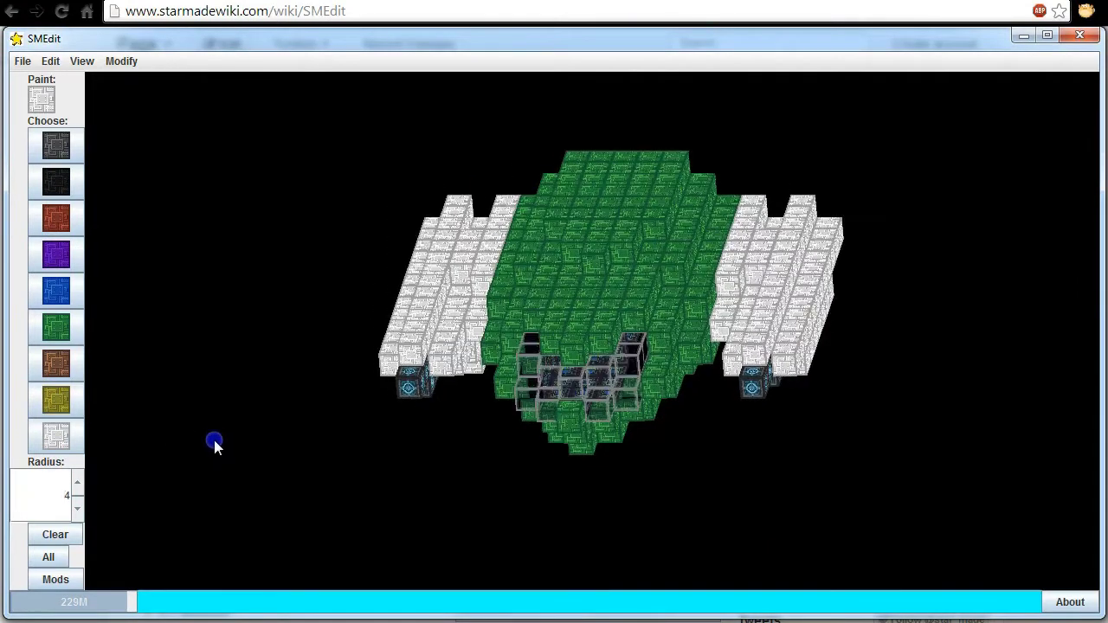
Reset the brush radius to 1, paint three hull blocks dark grey, then select black
left_click(78, 510)
left_click(78, 509)
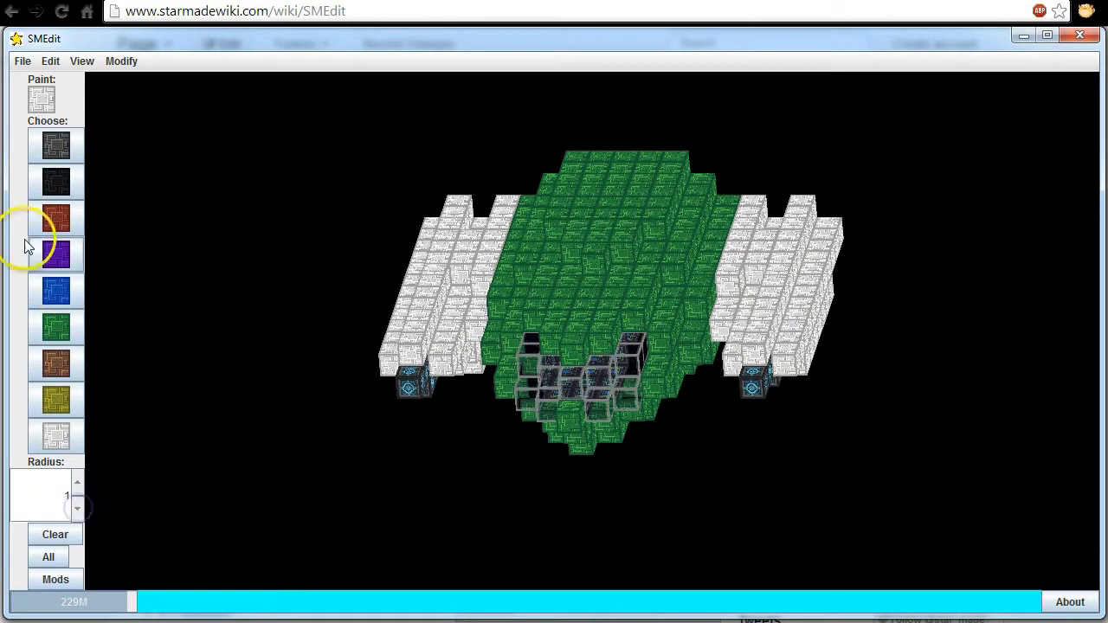
left_click(52, 221)
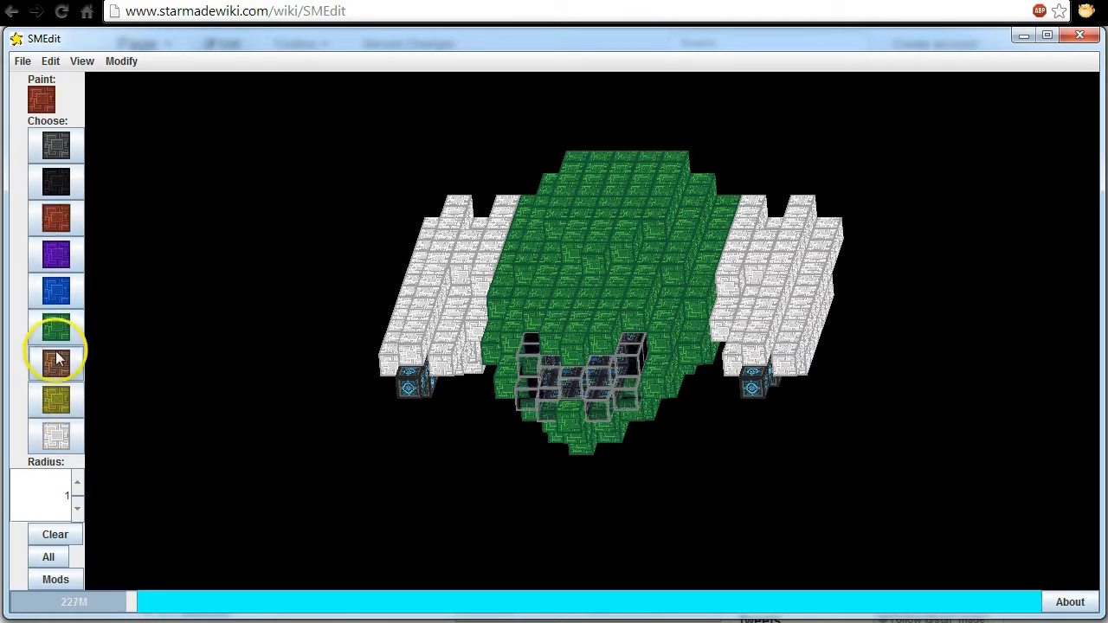
left_click(56, 145)
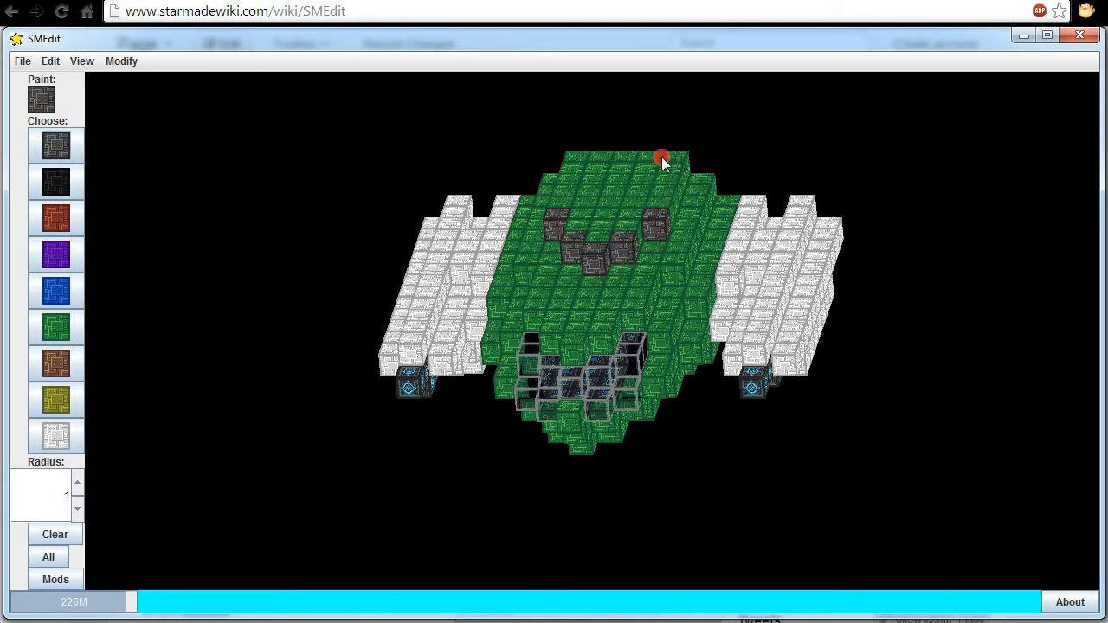
left_click(579, 161)
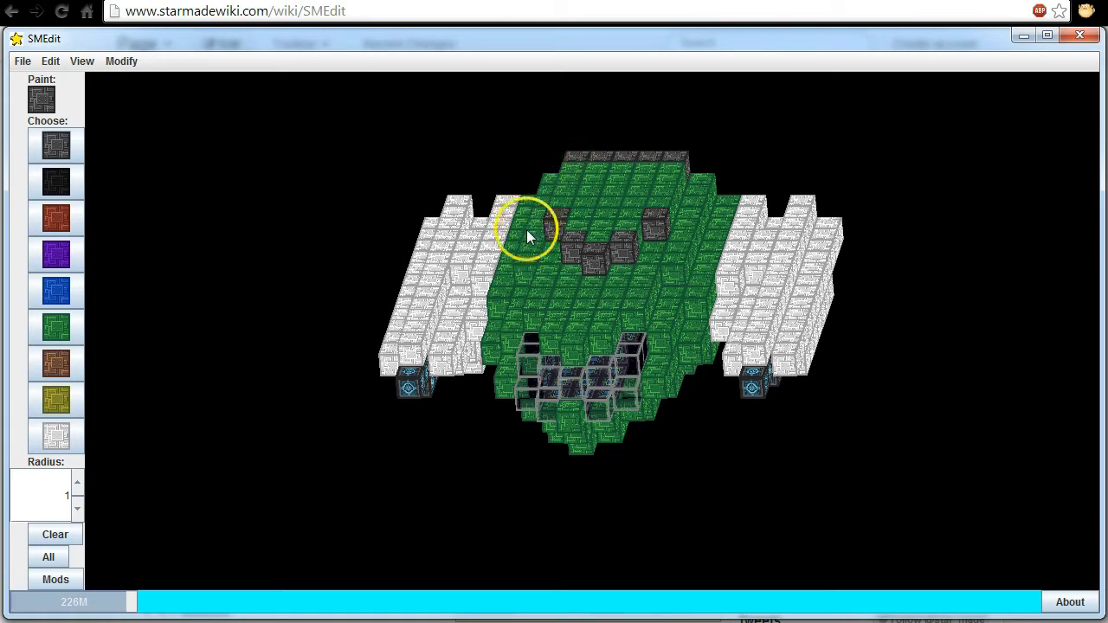
left_click(549, 179)
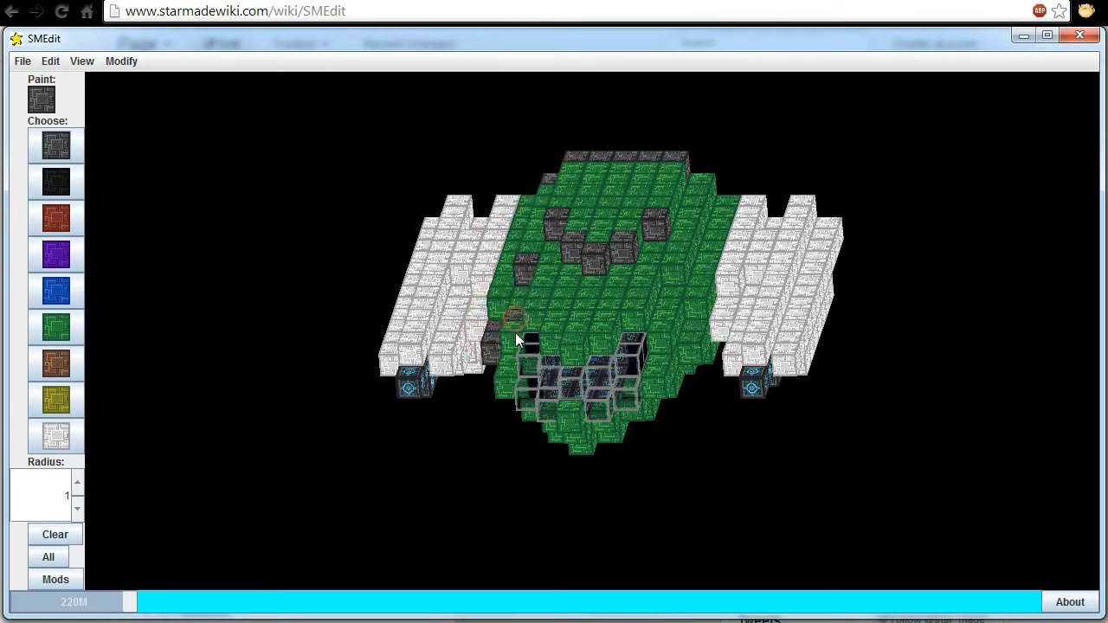
left_click(653, 372)
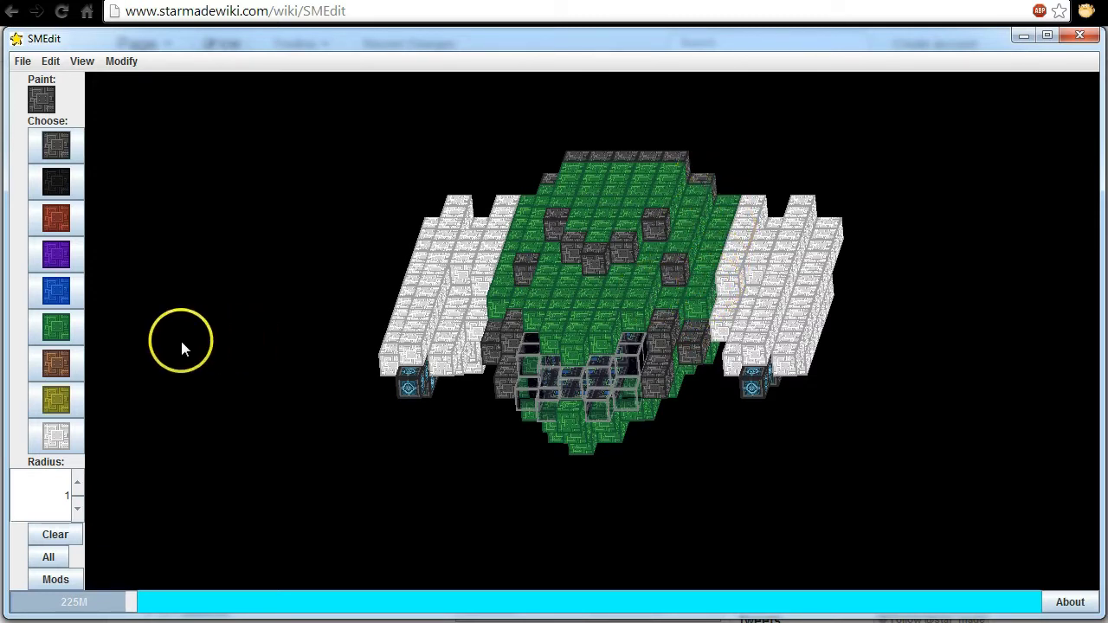
left_click(51, 185)
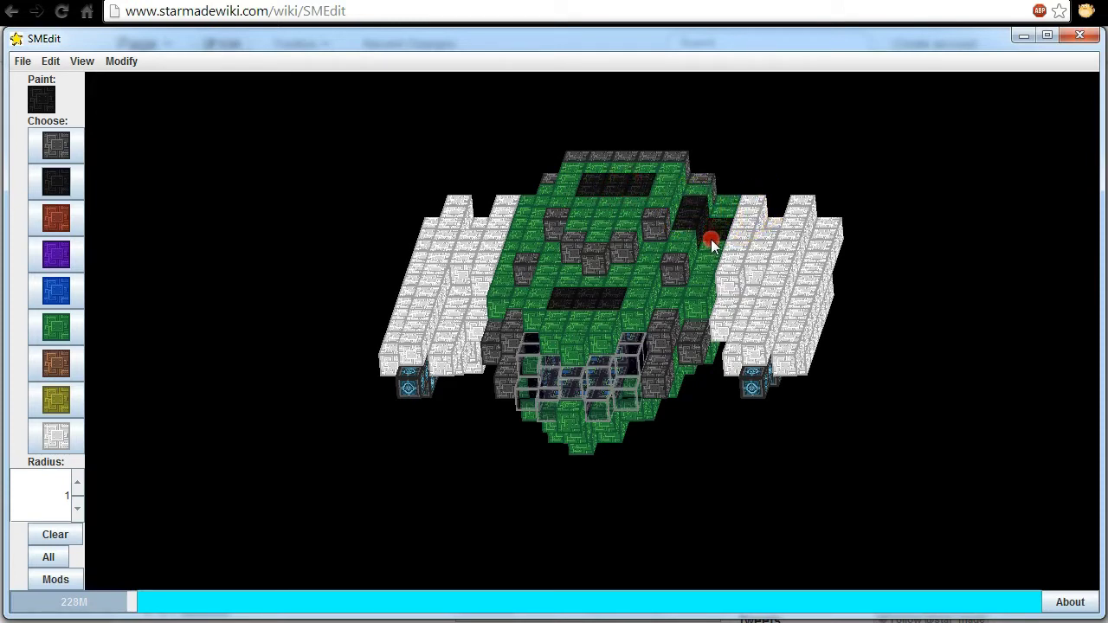
Rotate to the underside and paint a brown stripe down the hull's centre line
mouse_move(708, 245)
right_mouse_down()
mouse_move(520, 315)
mouse_move(555, 314)
right_mouse_up()
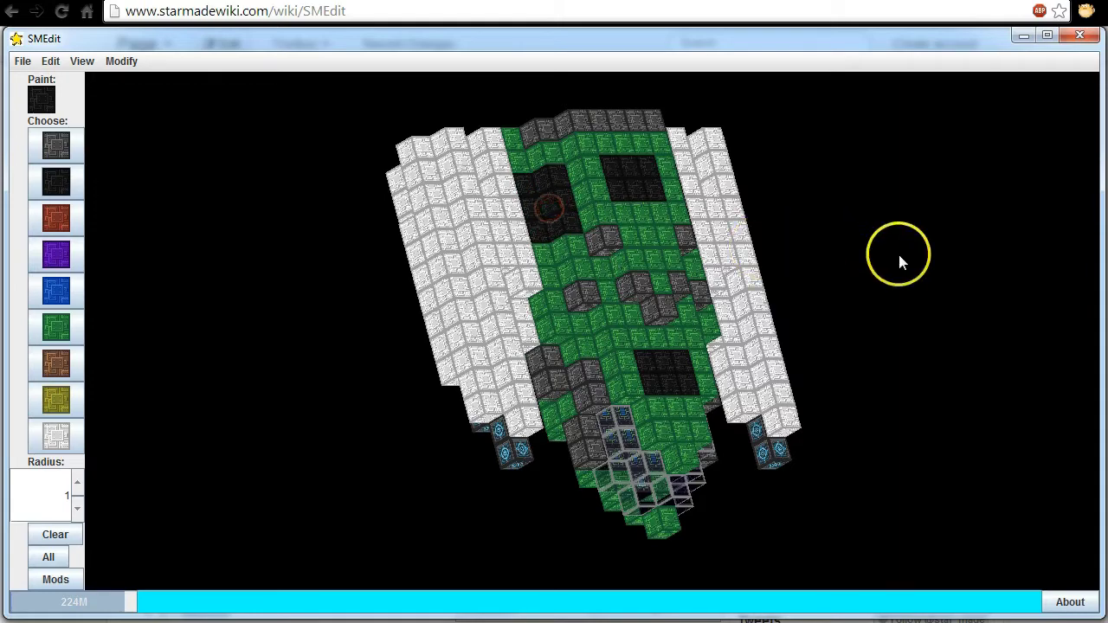
mouse_move(898, 251)
right_mouse_down()
mouse_move(922, 258)
mouse_move(942, 223)
mouse_move(944, 186)
mouse_move(928, 180)
right_mouse_up()
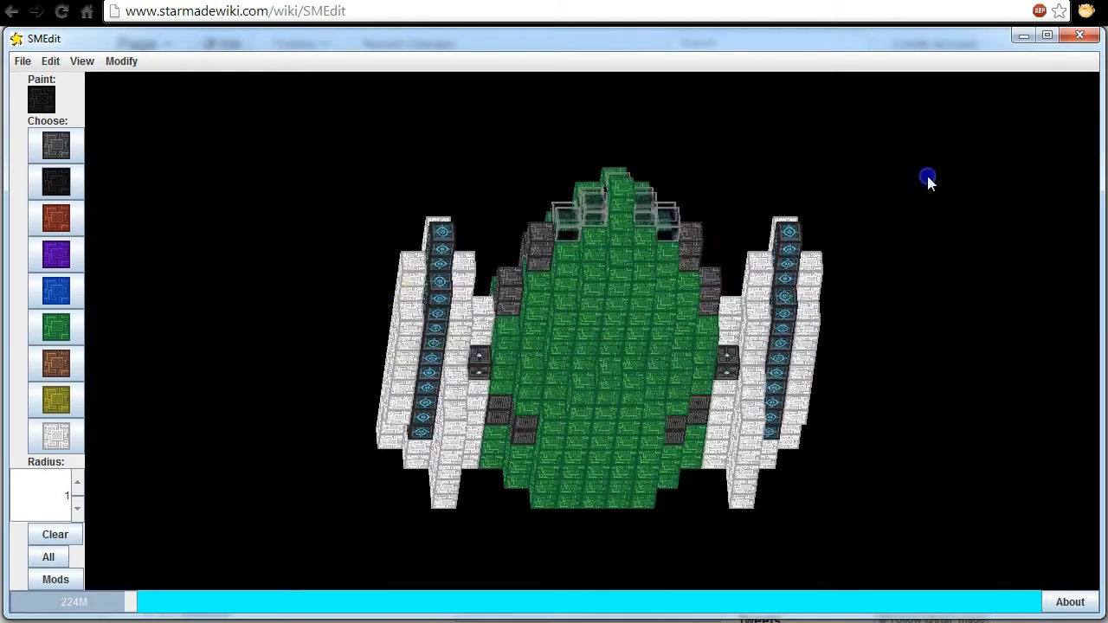
left_click(69, 359)
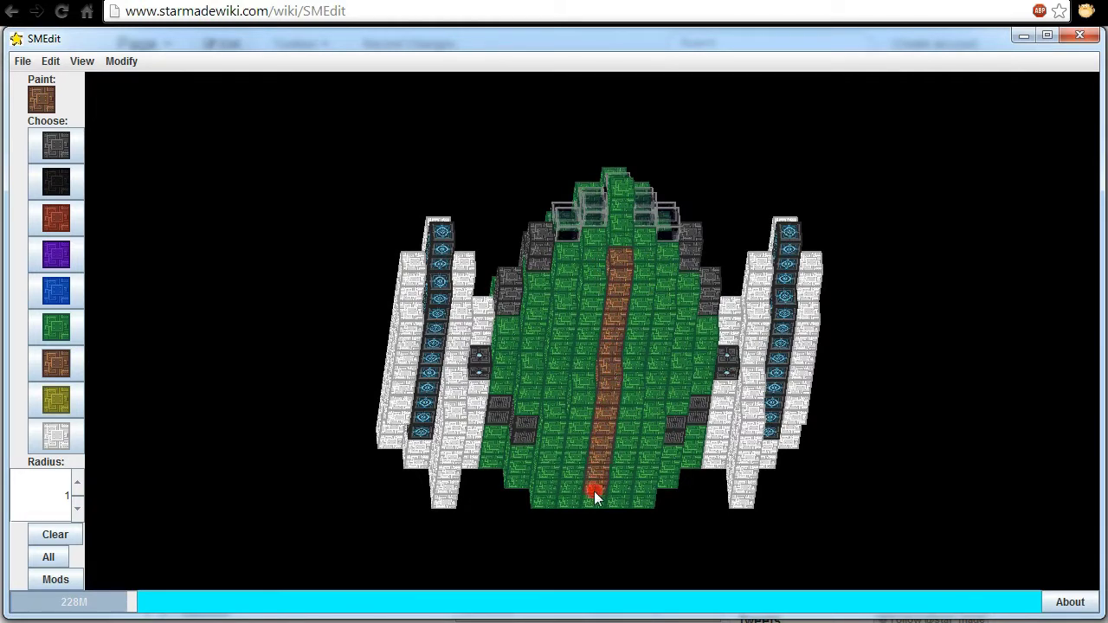
left_click_drag(561, 357, 554, 407)
mouse_move(973, 346)
right_mouse_down()
mouse_move(976, 316)
mouse_move(892, 313)
mouse_move(824, 332)
mouse_move(698, 321)
mouse_move(366, 346)
right_mouse_up()
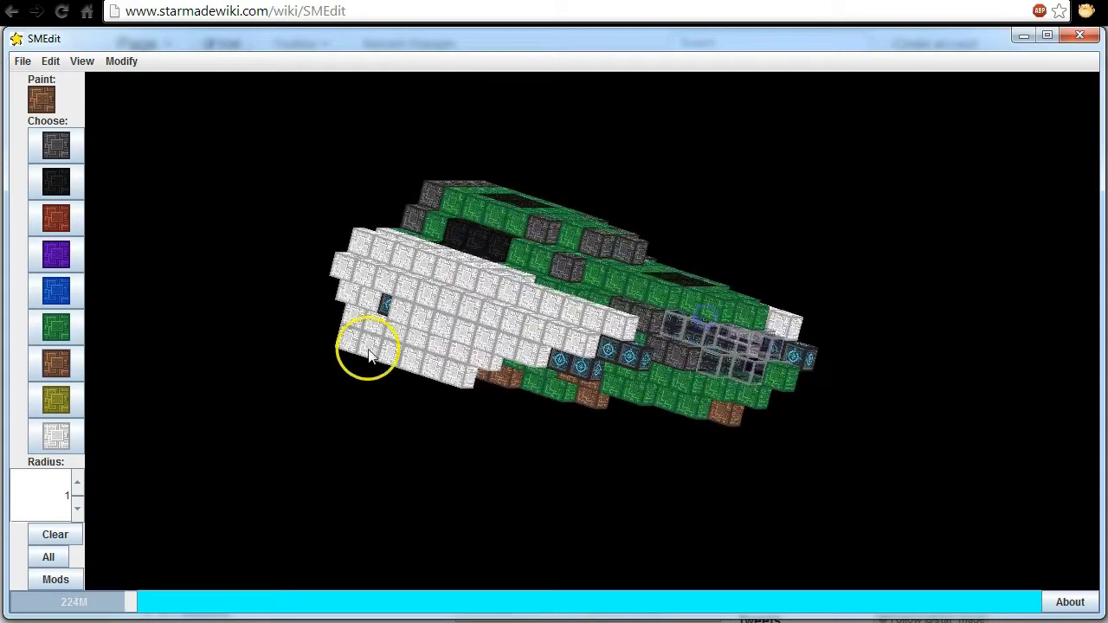
Paint blue strips along the white wing sides, including the end wing block
left_click(55, 295)
left_click_drag(569, 334, 516, 324)
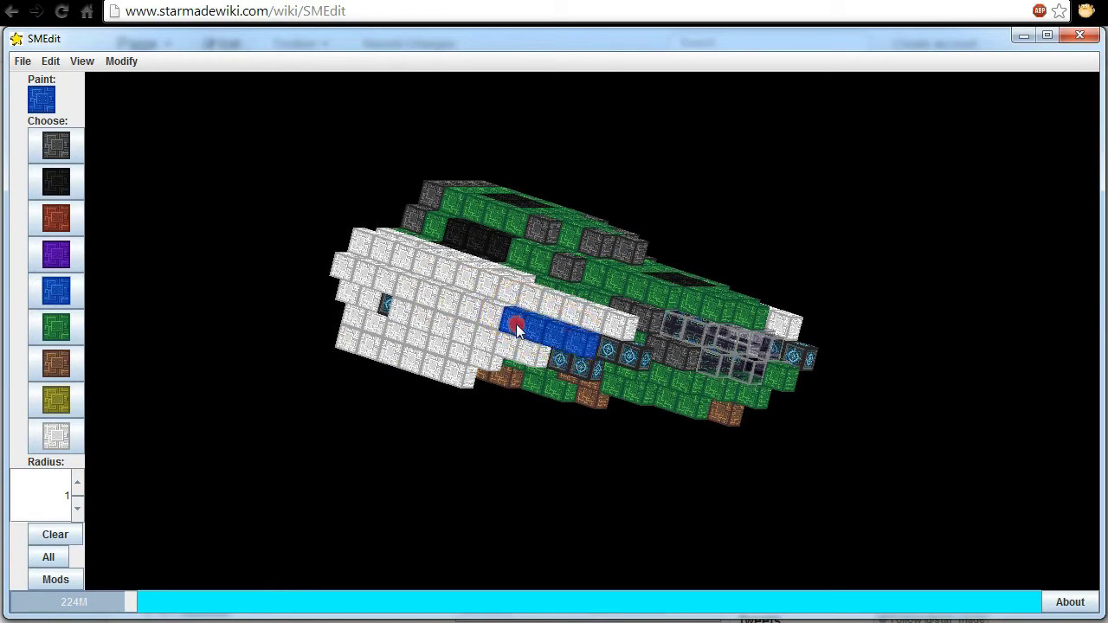
left_click_drag(425, 304, 371, 288)
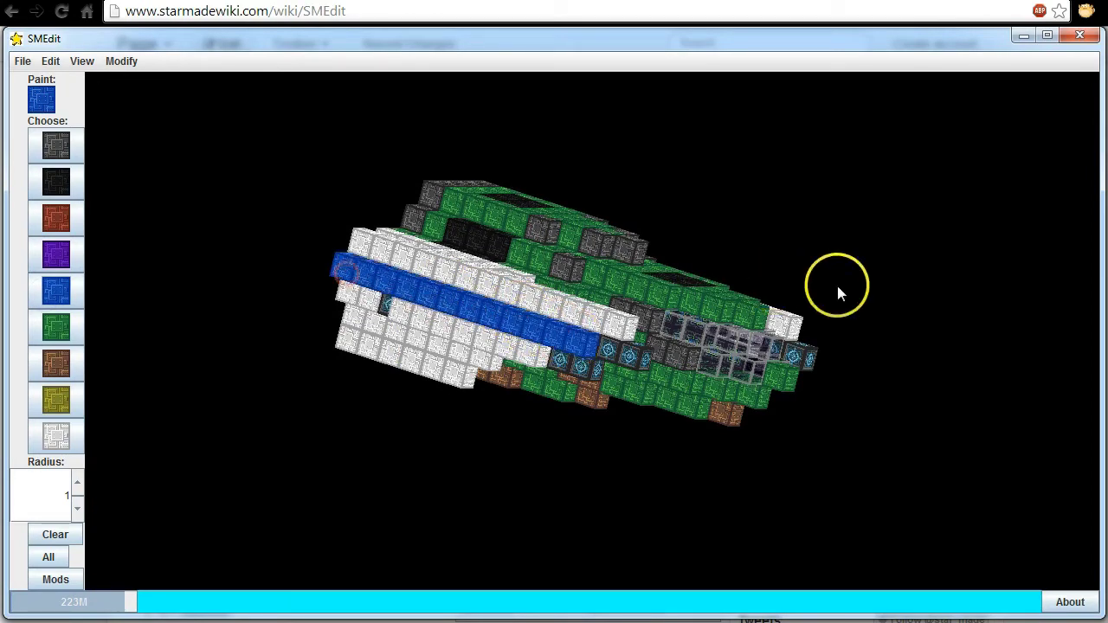
right_click_drag(836, 289, 533, 335)
left_click(526, 344)
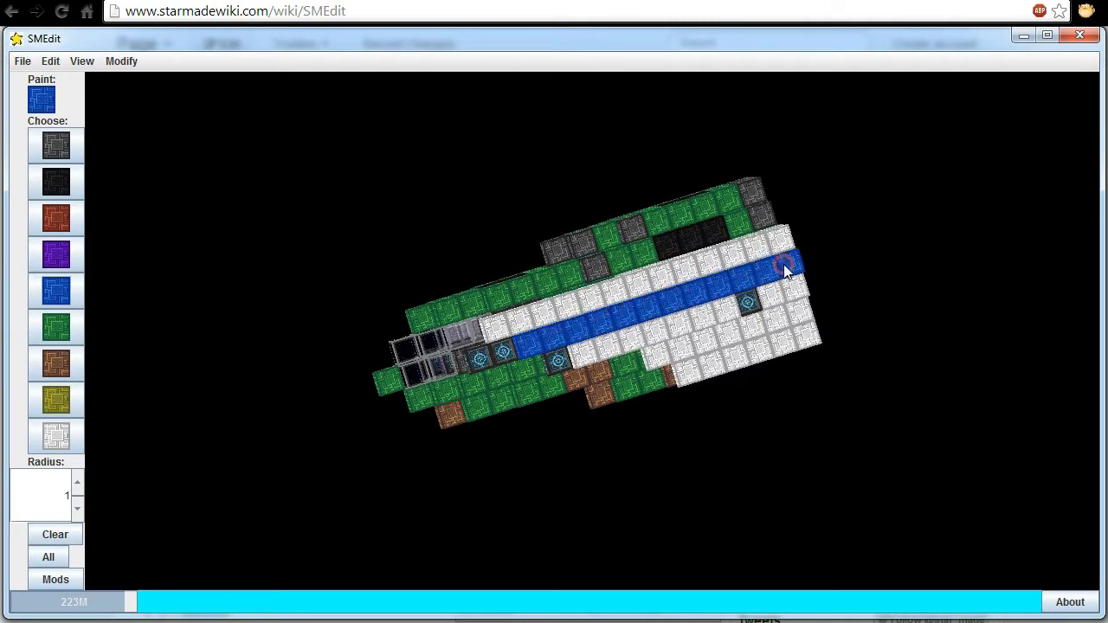
Paint a blue patch on the top of the wing
mouse_move(474, 483)
middle_mouse_down()
mouse_move(519, 477)
mouse_move(401, 497)
middle_mouse_up()
right_click_drag(638, 254, 749, 225)
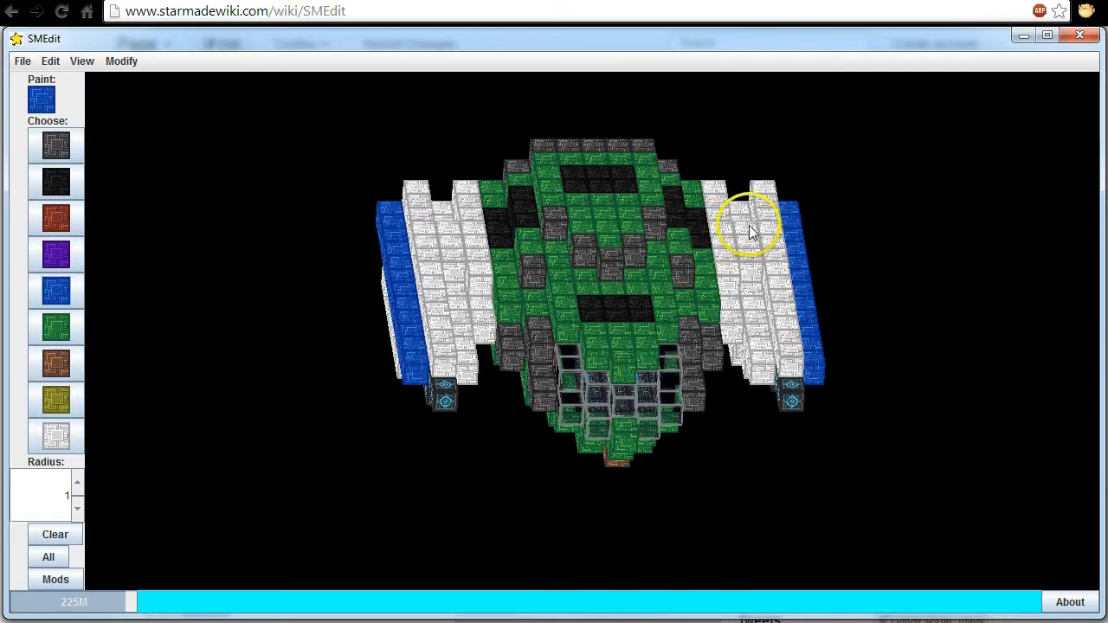
left_click(448, 242)
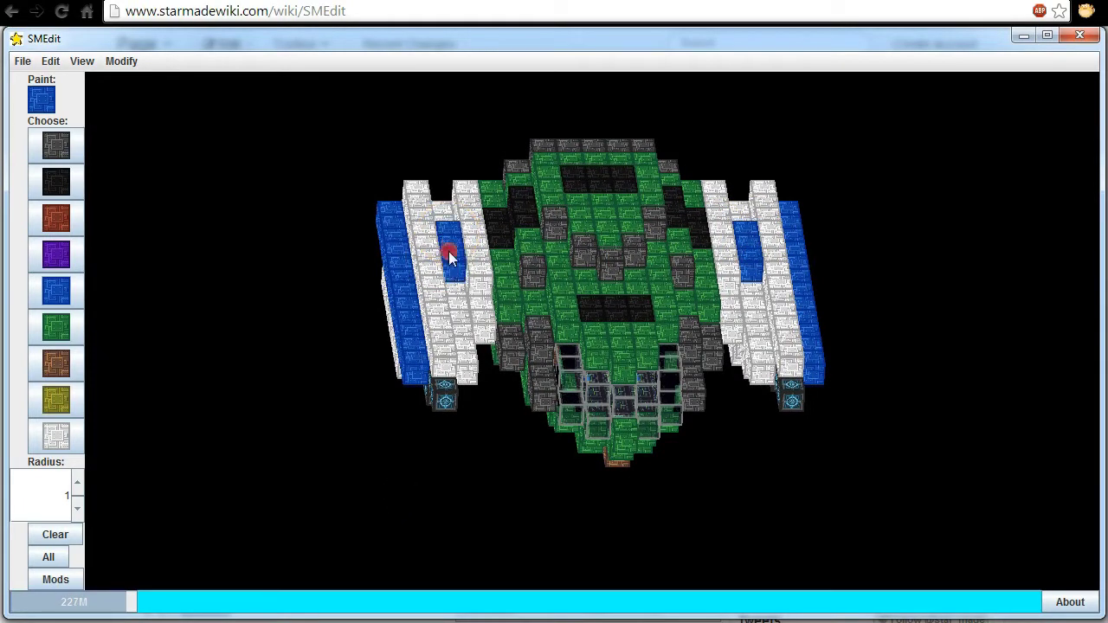
mouse_move(822, 463)
middle_mouse_down()
mouse_move(812, 435)
mouse_move(799, 445)
mouse_move(851, 446)
mouse_move(837, 450)
mouse_move(819, 436)
mouse_move(848, 425)
mouse_move(856, 451)
mouse_move(265, 351)
middle_mouse_up()
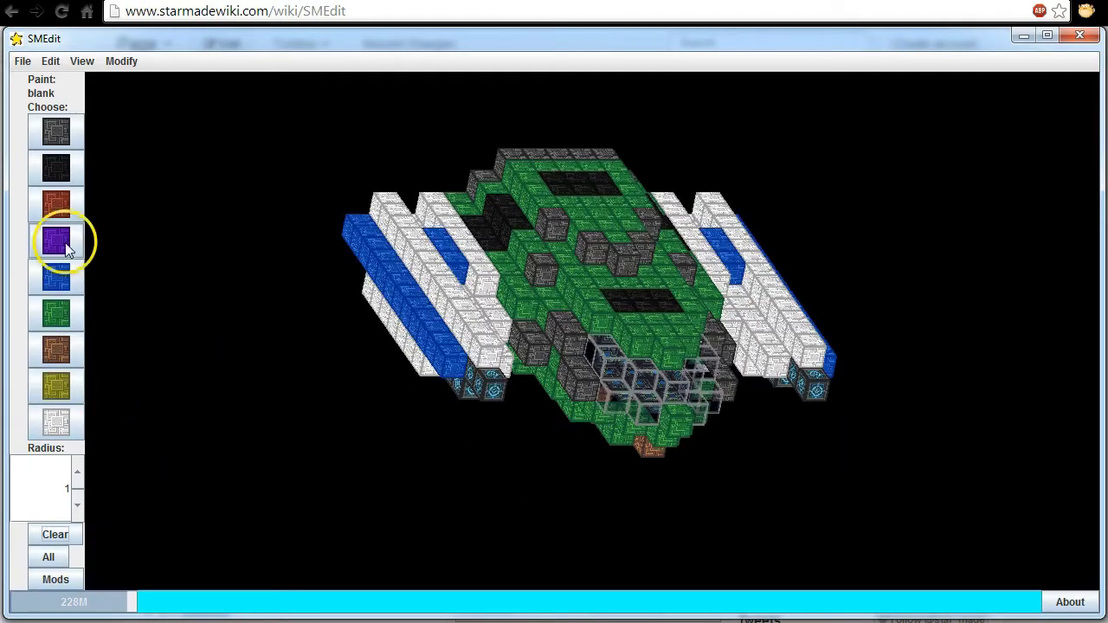
Open Mods > Replace Blocks and browse the block type list
left_click(56, 582)
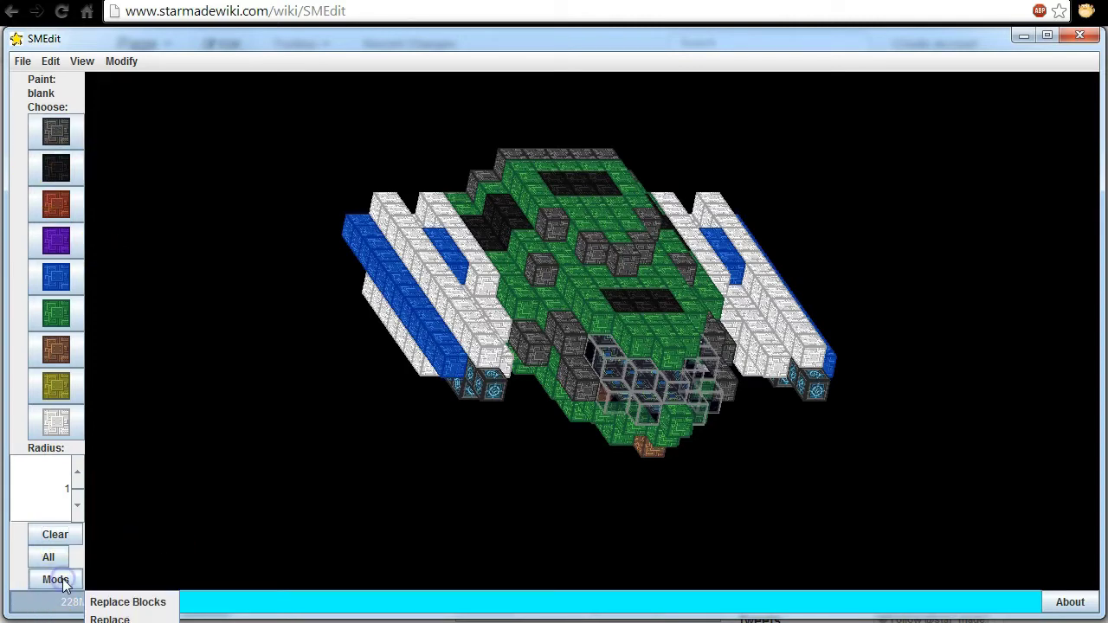
left_click(127, 603)
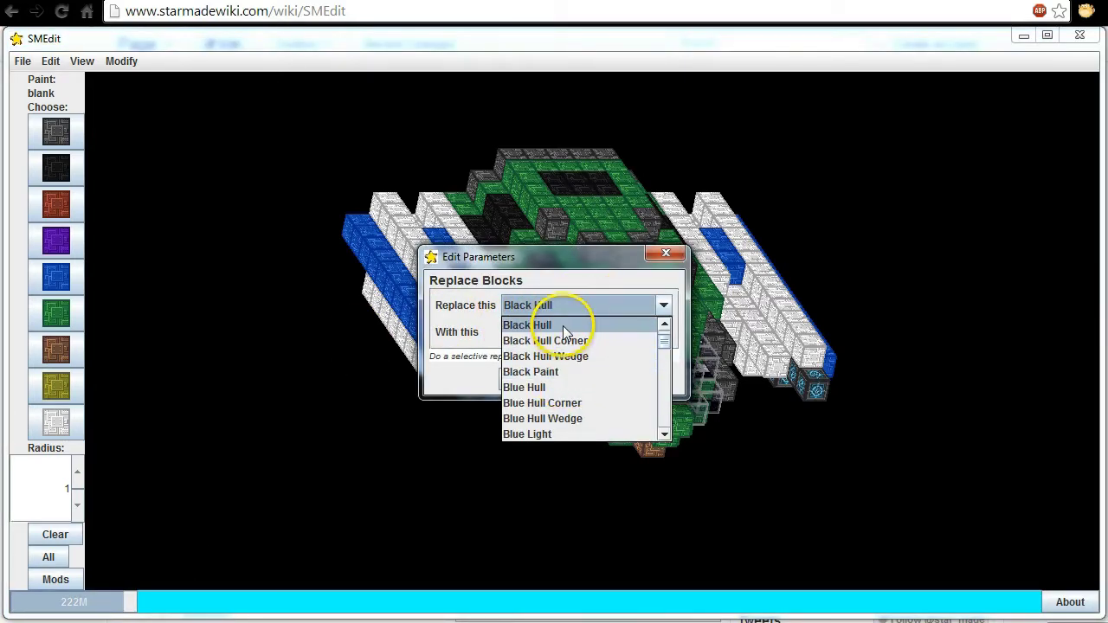
left_click_drag(663, 341, 666, 334)
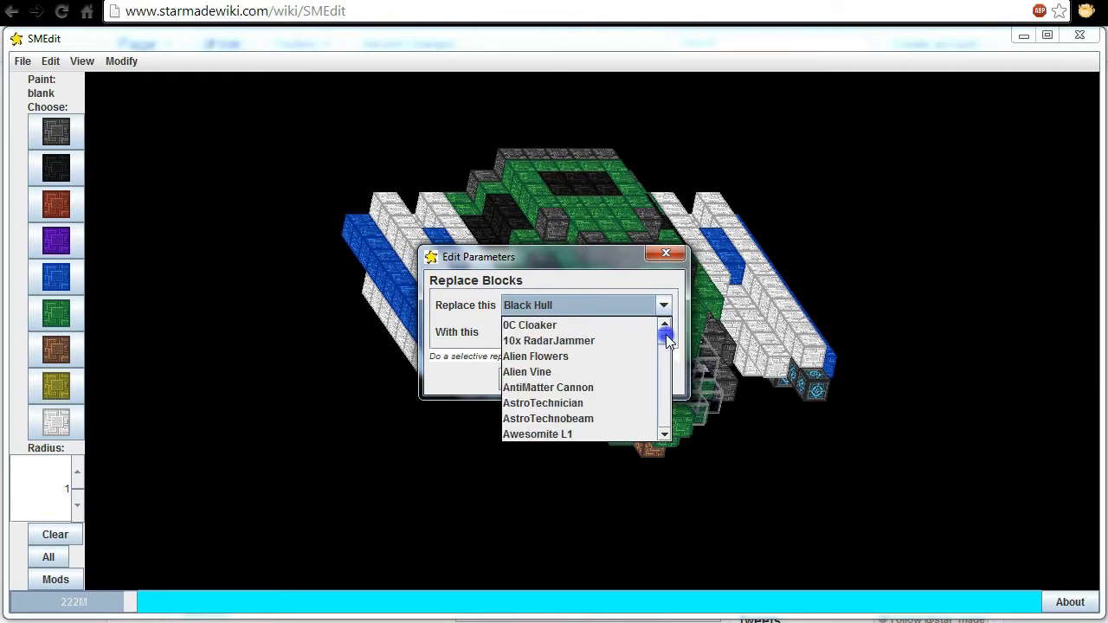
scroll(605, 366, "down", 3)
scroll(605, 365, "down", 1)
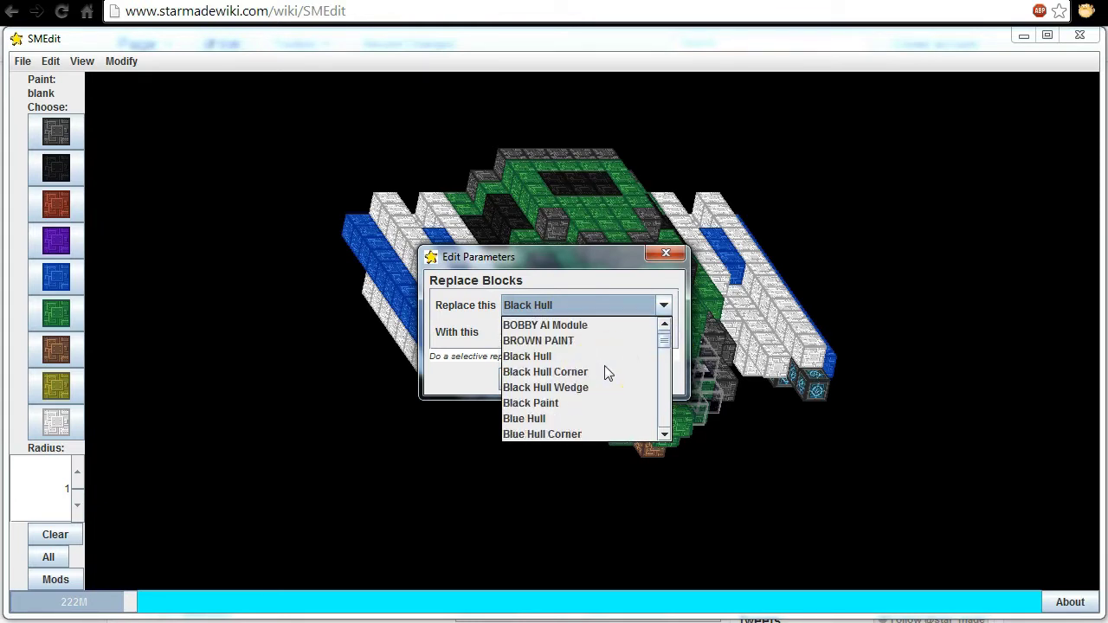
scroll(604, 365, "down", 2)
scroll(604, 366, "down", 4)
scroll(604, 366, "down", 4)
scroll(604, 365, "up", 10)
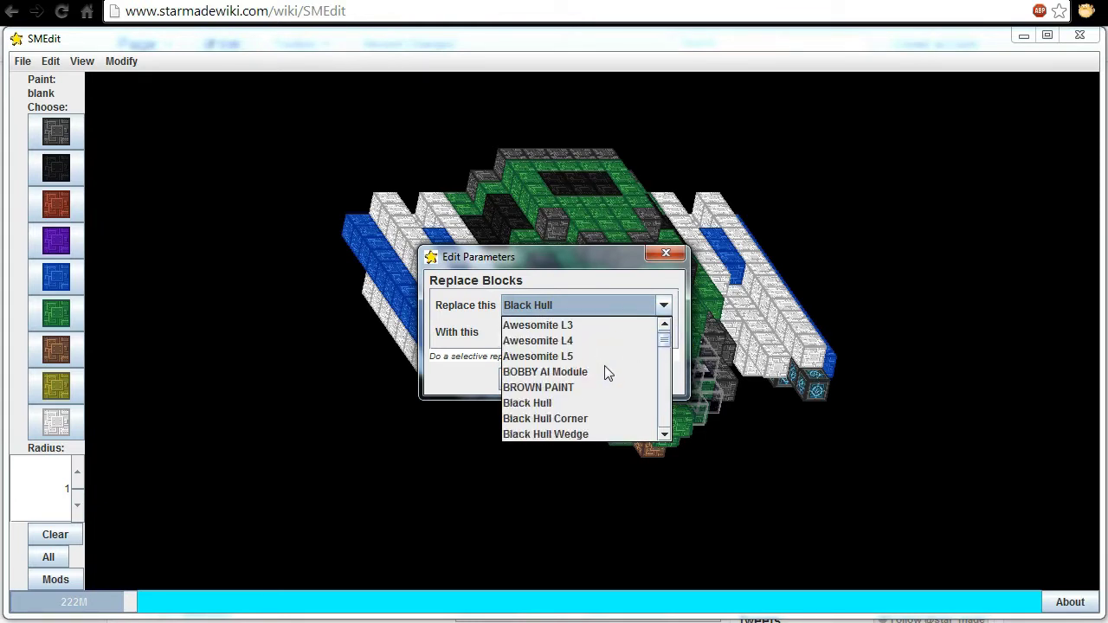
scroll(605, 365, "up", 3)
left_click(605, 373)
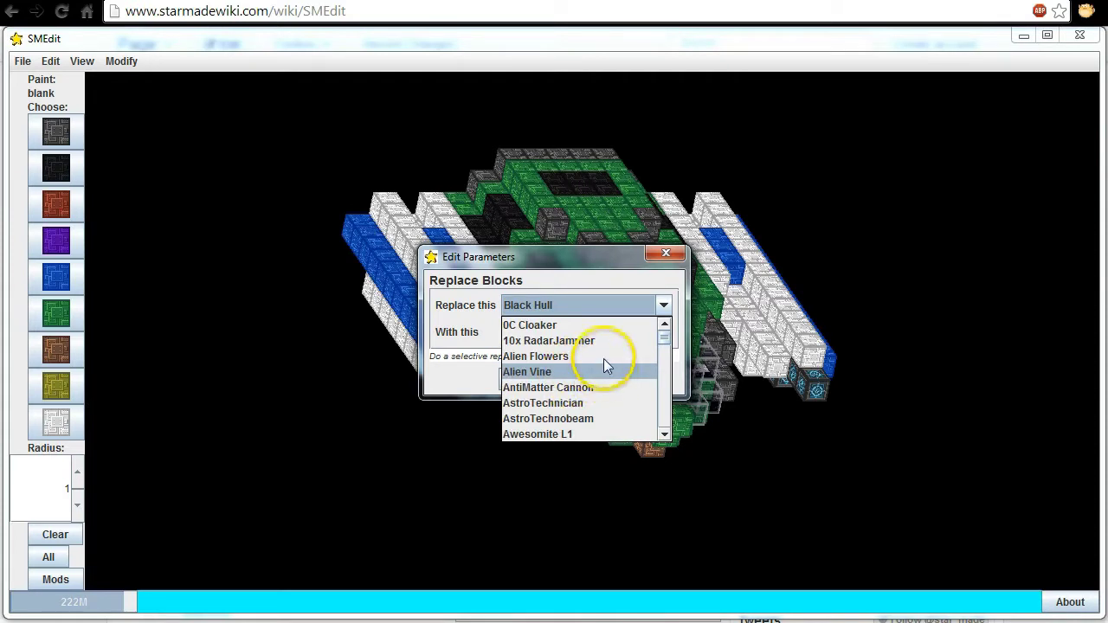
Replace Green Hull with White Hull and apply the swap
left_click(579, 306)
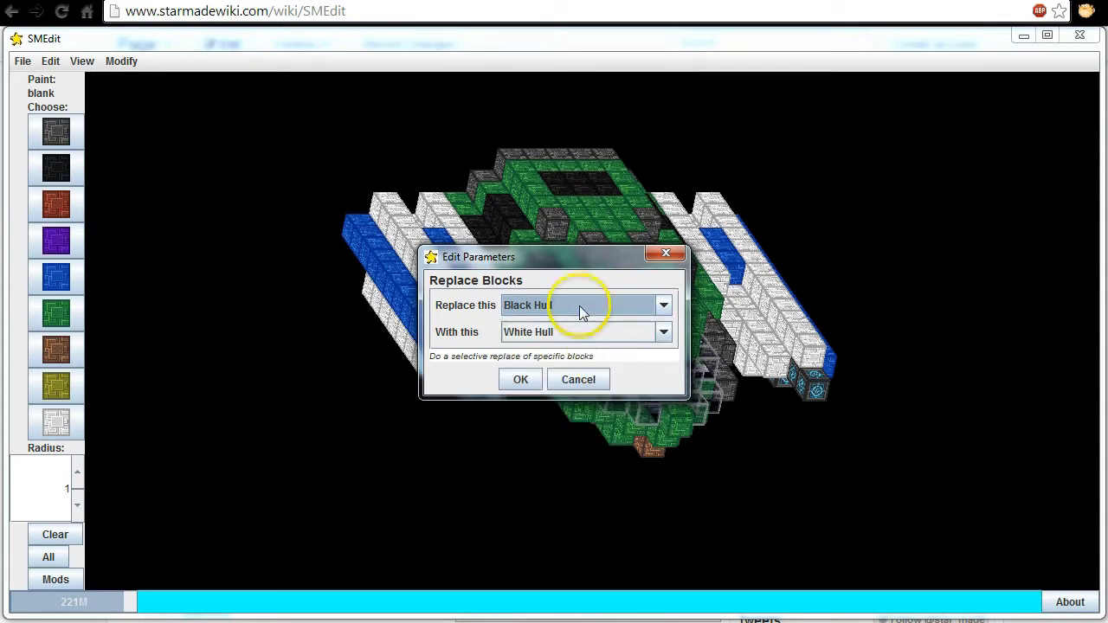
key("g")
key("r")
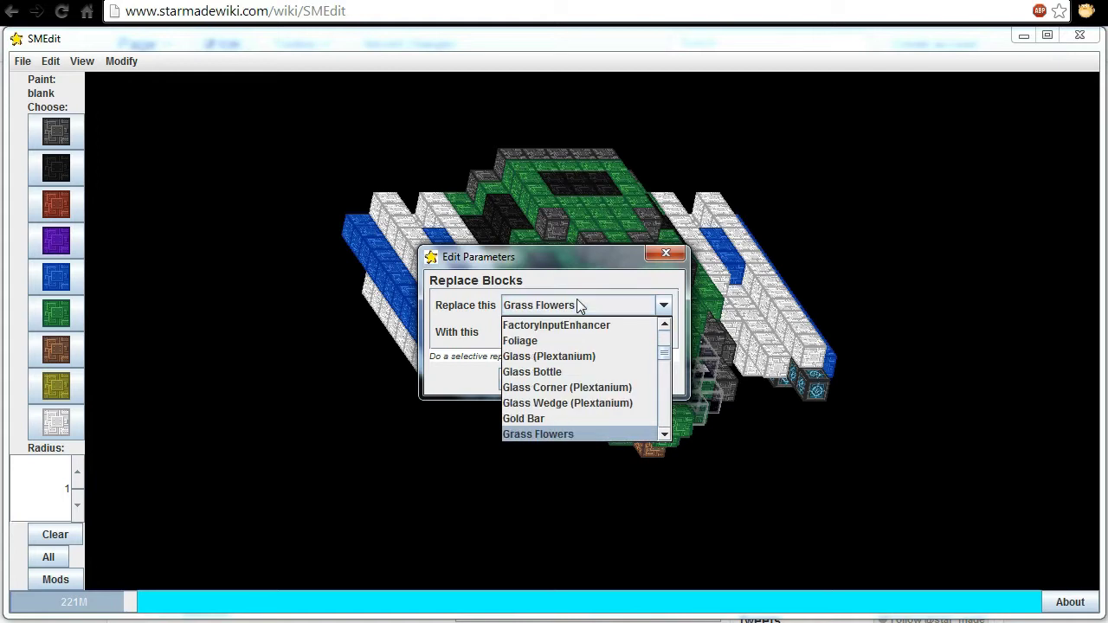
key("e")
left_click(552, 433)
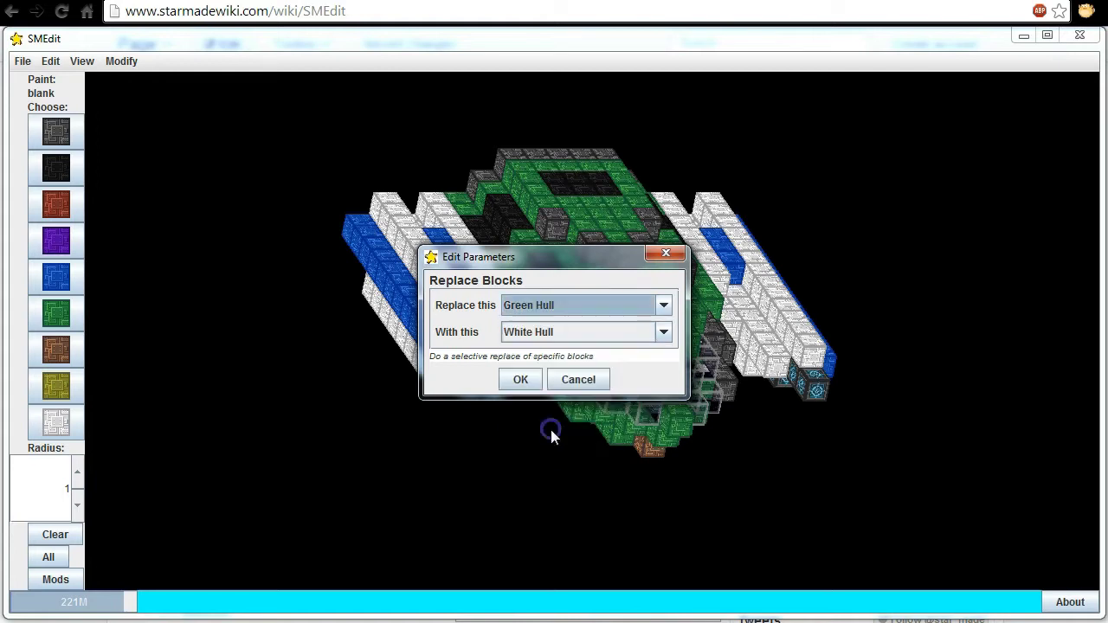
left_click(567, 334)
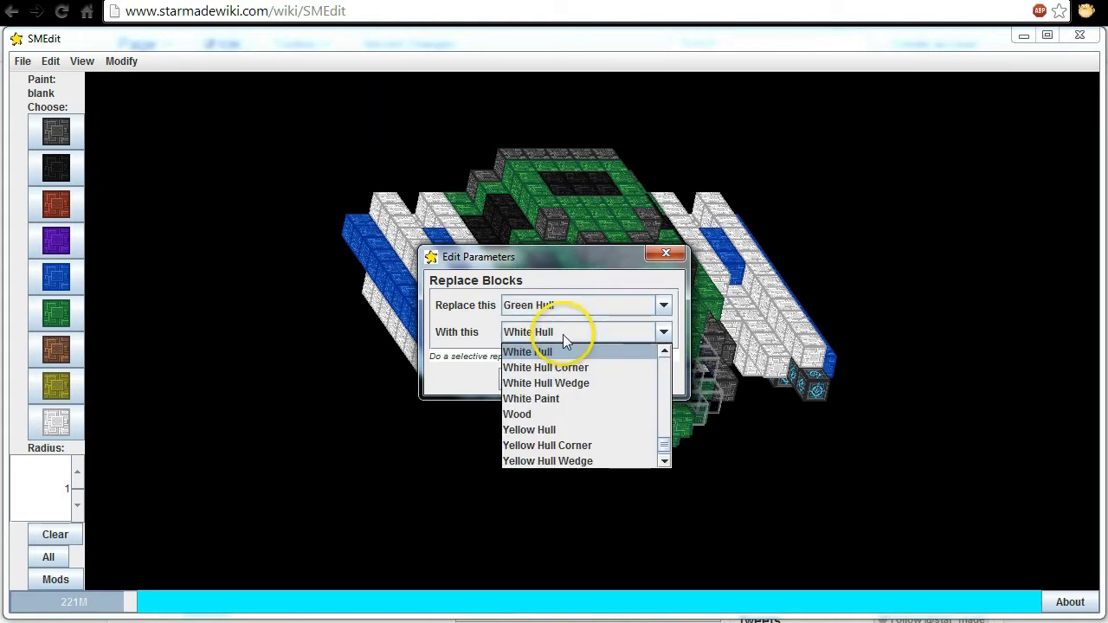
left_click(549, 352)
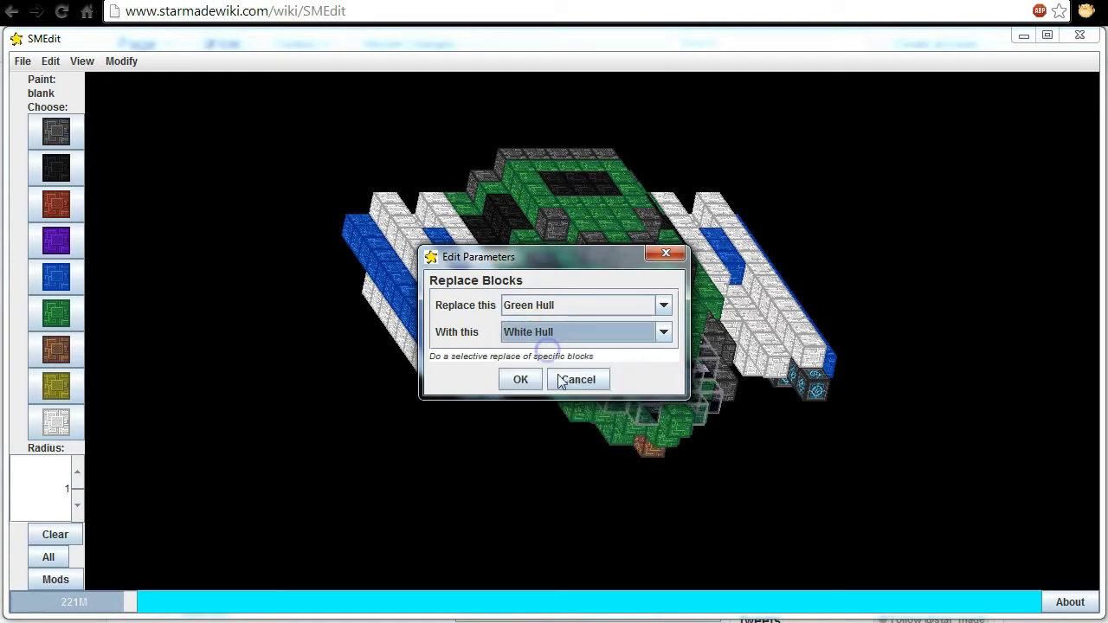
left_click(517, 380)
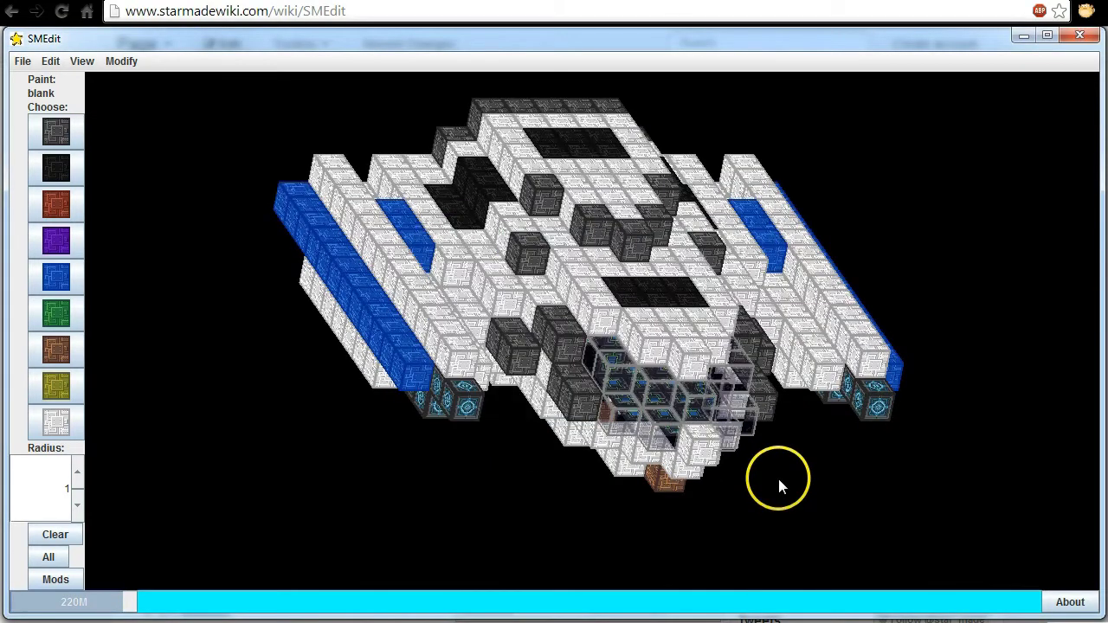
left_click(832, 479)
mouse_move(832, 478)
left_mouse_down()
mouse_move(771, 475)
mouse_move(904, 476)
mouse_move(834, 476)
mouse_move(804, 432)
mouse_move(871, 435)
mouse_move(891, 456)
mouse_move(838, 464)
left_mouse_up()
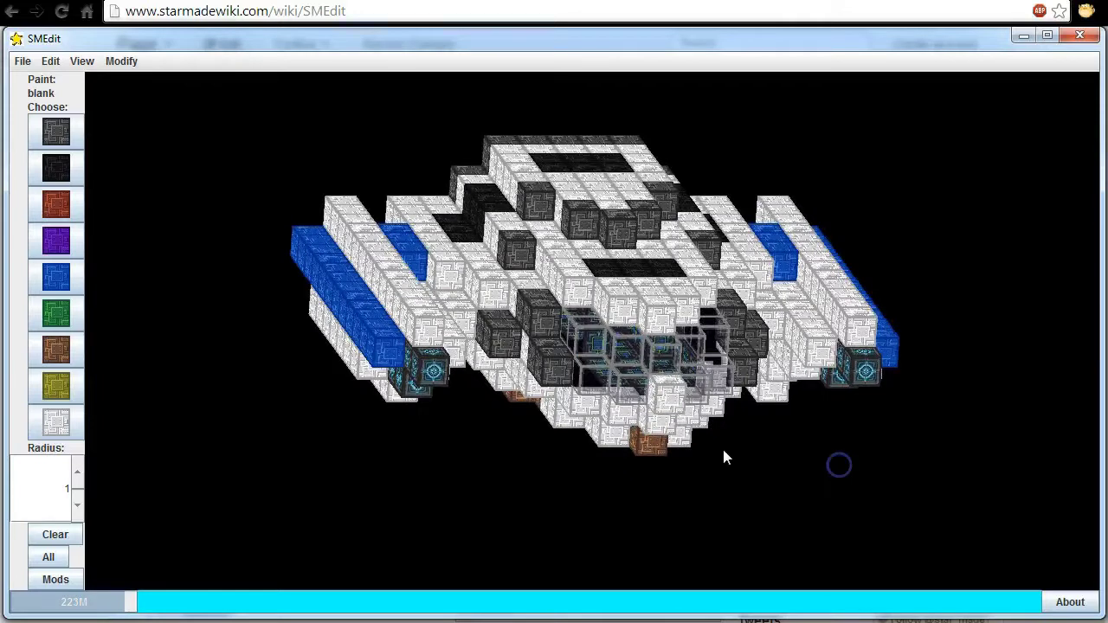
Apply a colour replace that turns White into Black across the ship
left_click(52, 582)
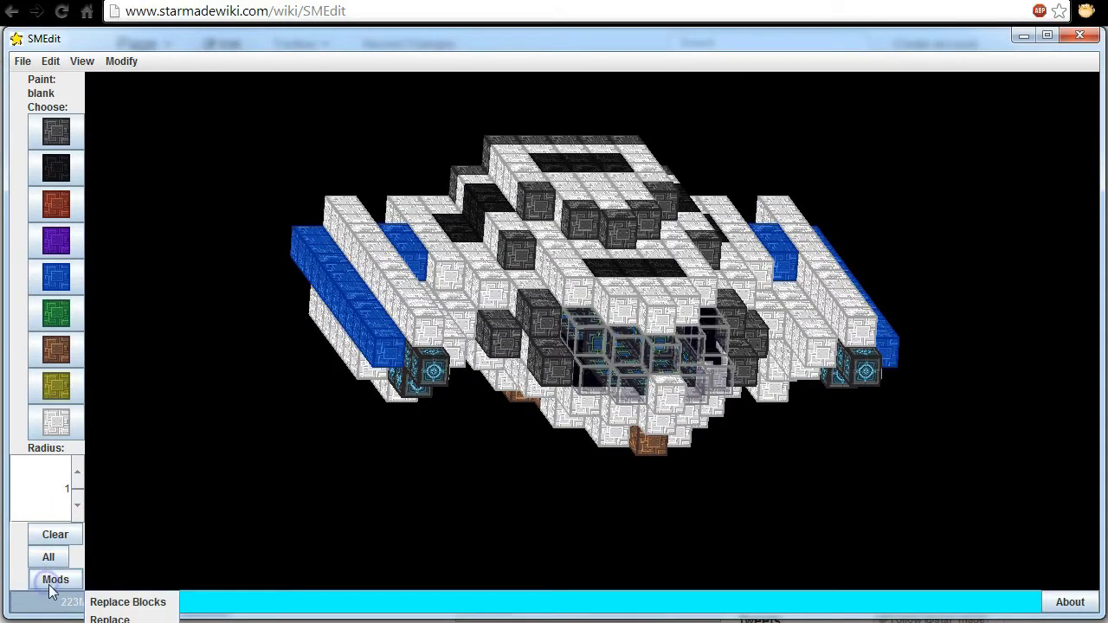
left_click(127, 618)
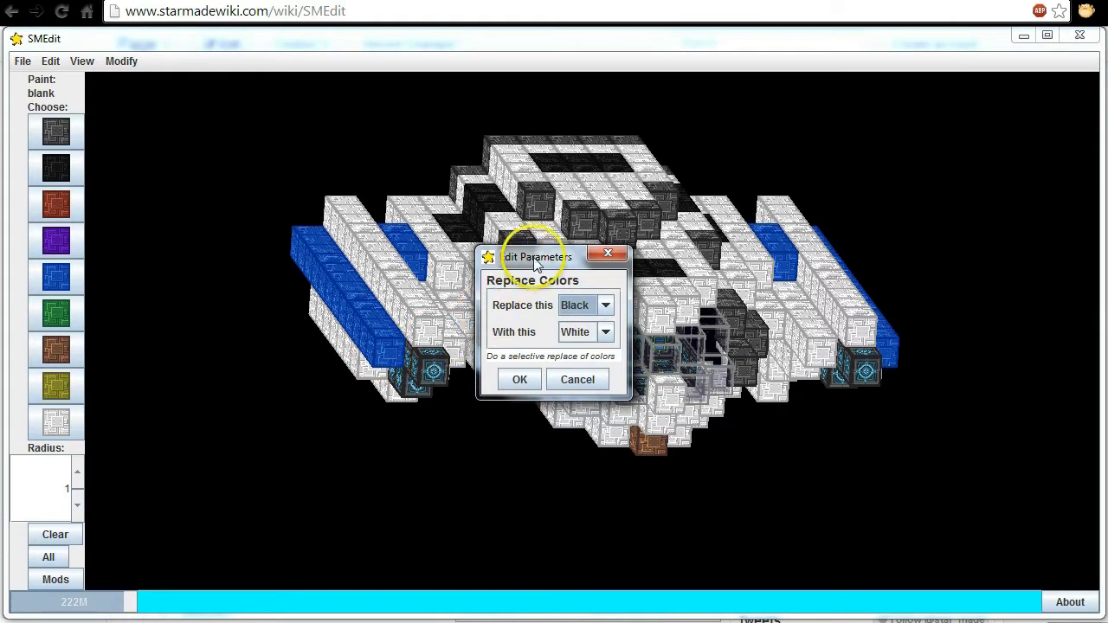
mouse_move(536, 264)
left_mouse_down()
mouse_move(364, 281)
mouse_move(226, 349)
left_mouse_up()
left_click(293, 394)
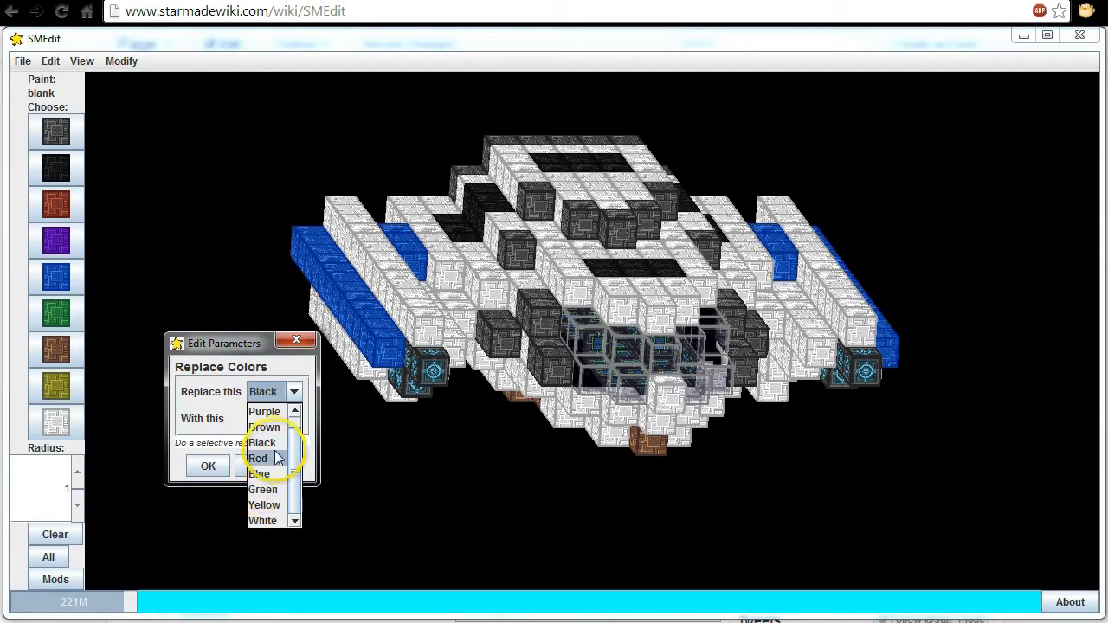
left_click(262, 520)
left_click(291, 419)
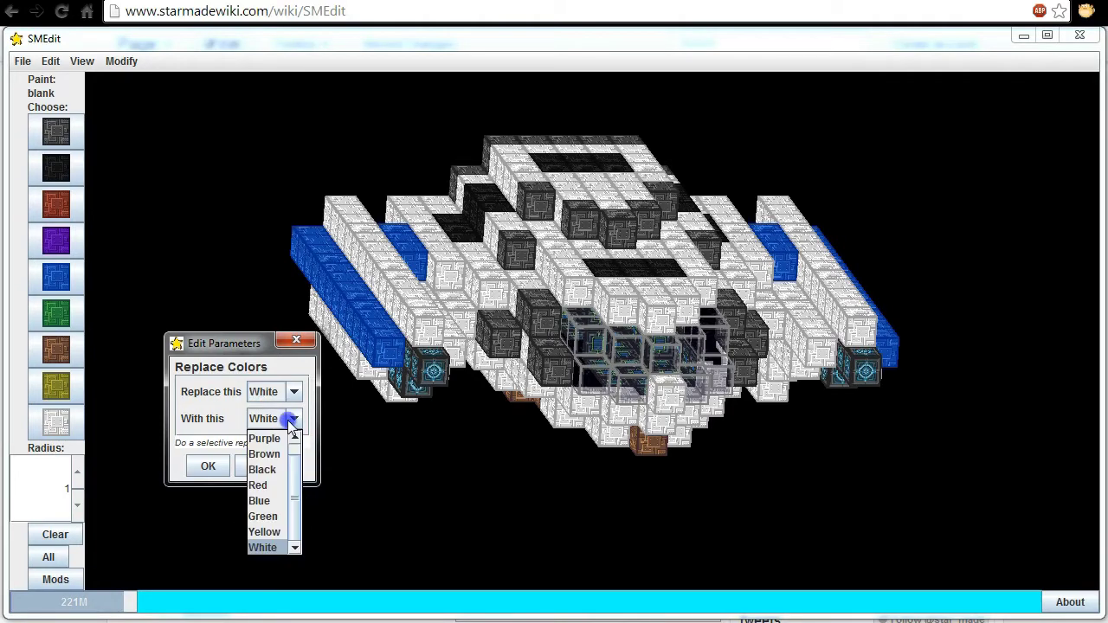
left_click(275, 473)
left_click(204, 466)
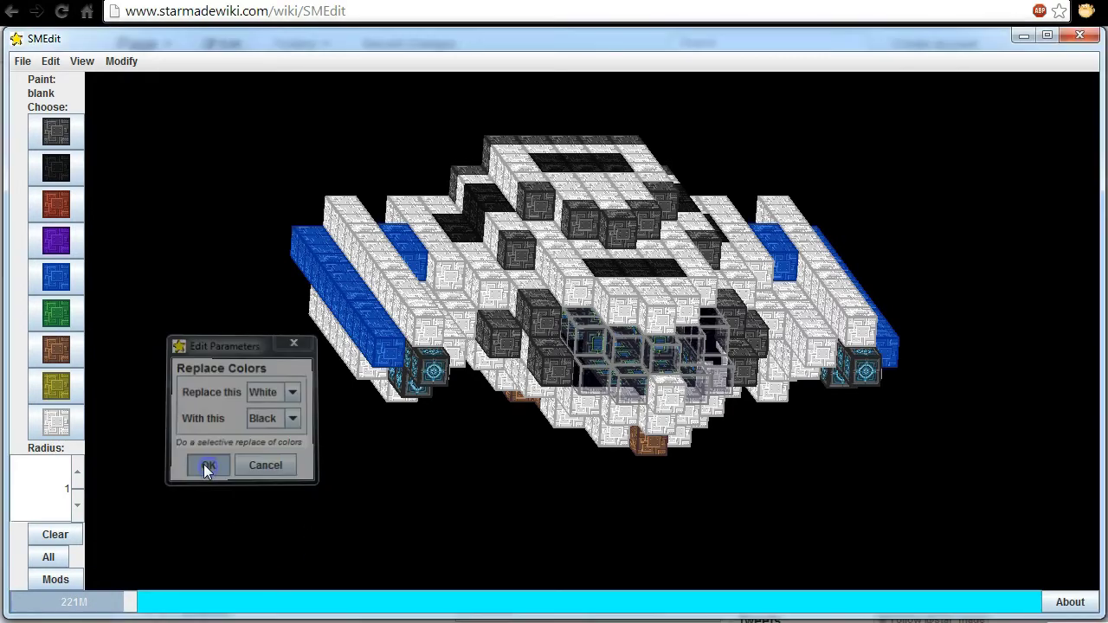
mouse_move(784, 445)
left_mouse_down()
mouse_move(874, 444)
mouse_move(839, 460)
mouse_move(871, 427)
mouse_move(825, 427)
left_mouse_up()
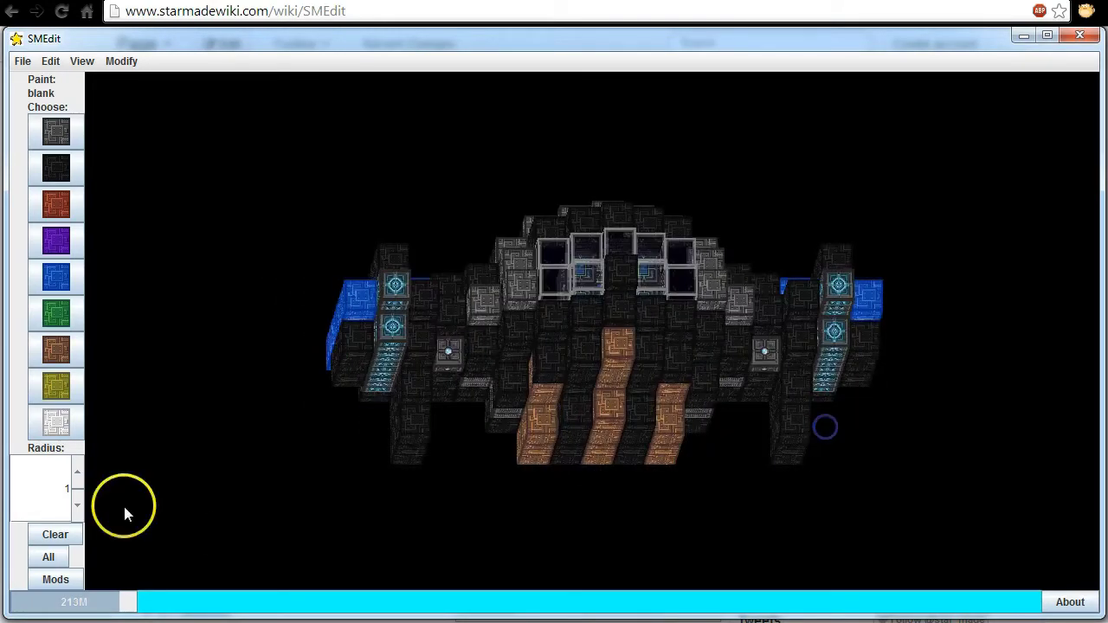
Open Replace Blocks and pick a source block type, first landing on Black Hull
left_click(57, 580)
left_click(126, 601)
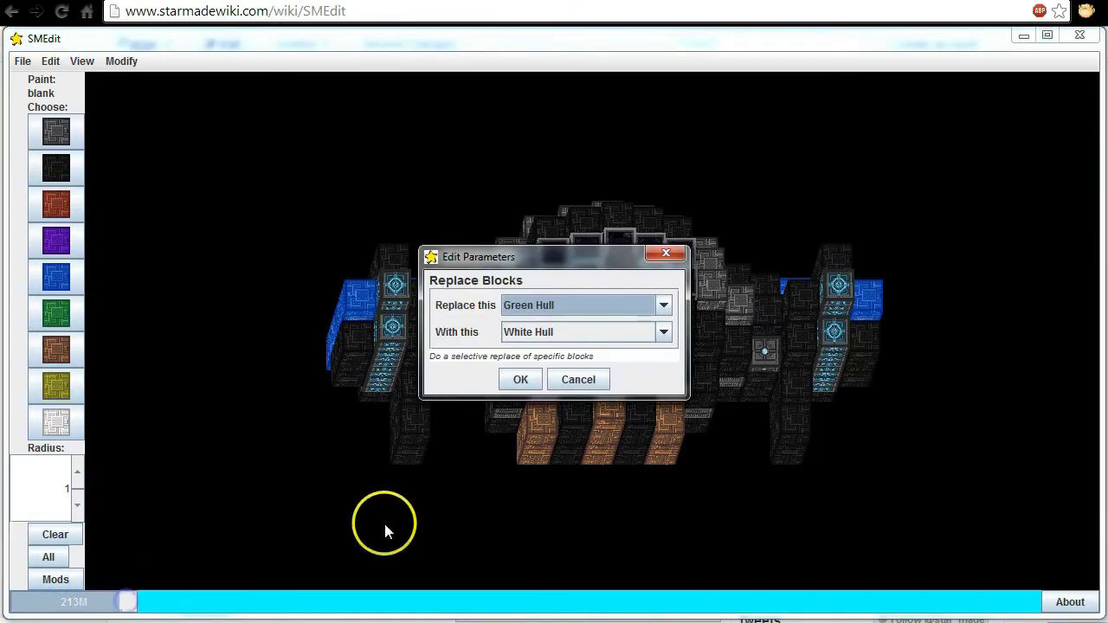
left_click(594, 303)
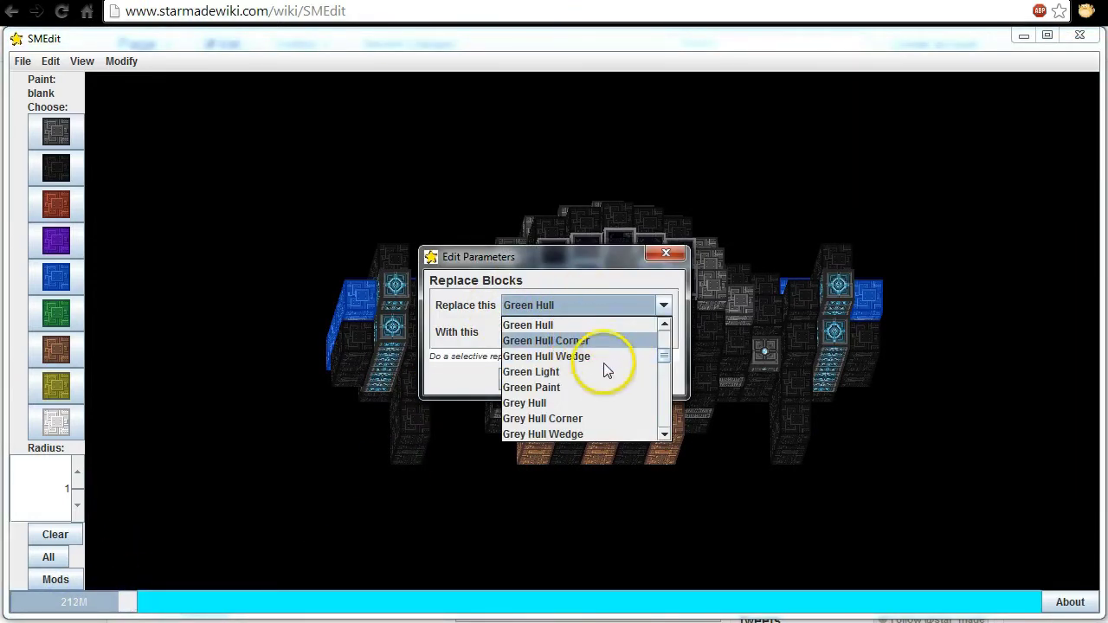
scroll(606, 370, "down", 4)
scroll(602, 368, "up", 10)
scroll(597, 346, "up", 4)
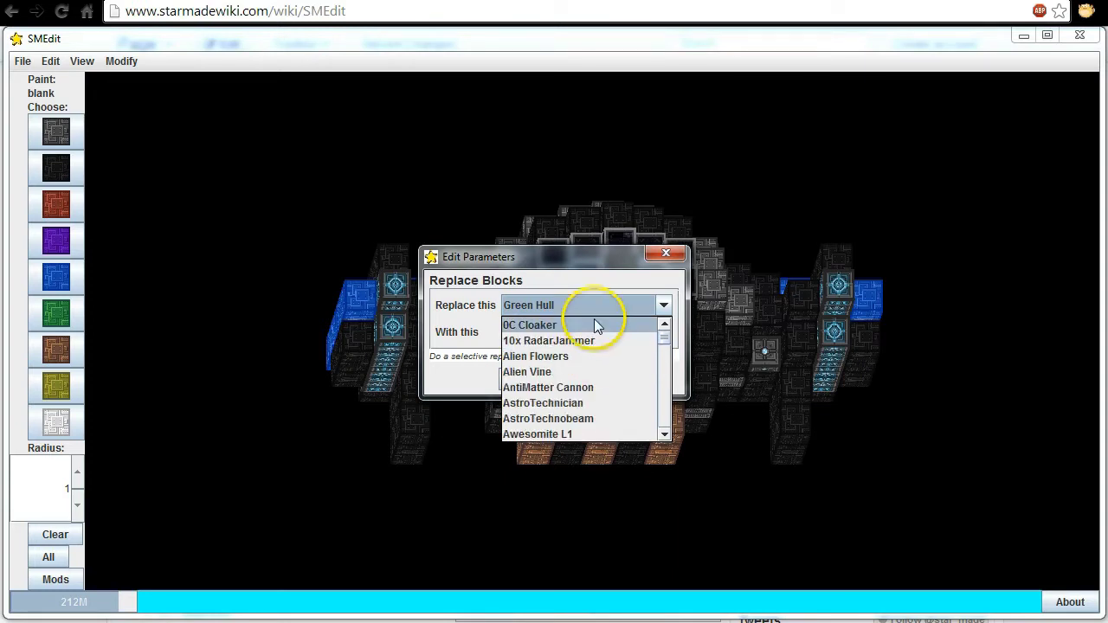
type("bl")
left_click(547, 431)
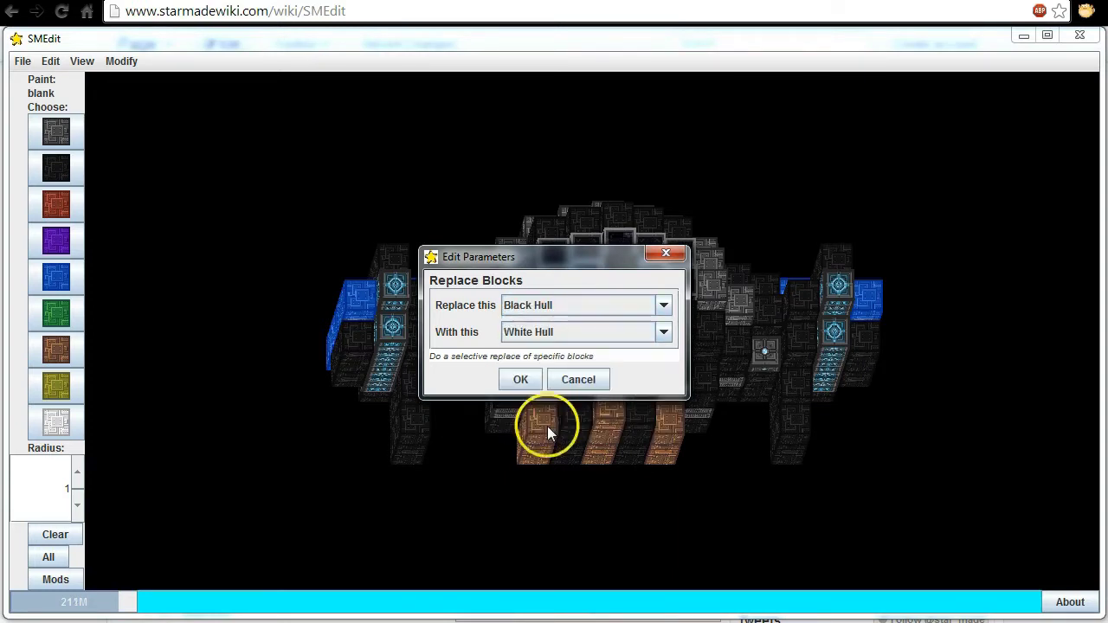
Replace Blue Hull with Water and apply, then tilt the ship
left_click(661, 308)
scroll(640, 369, "down", 1)
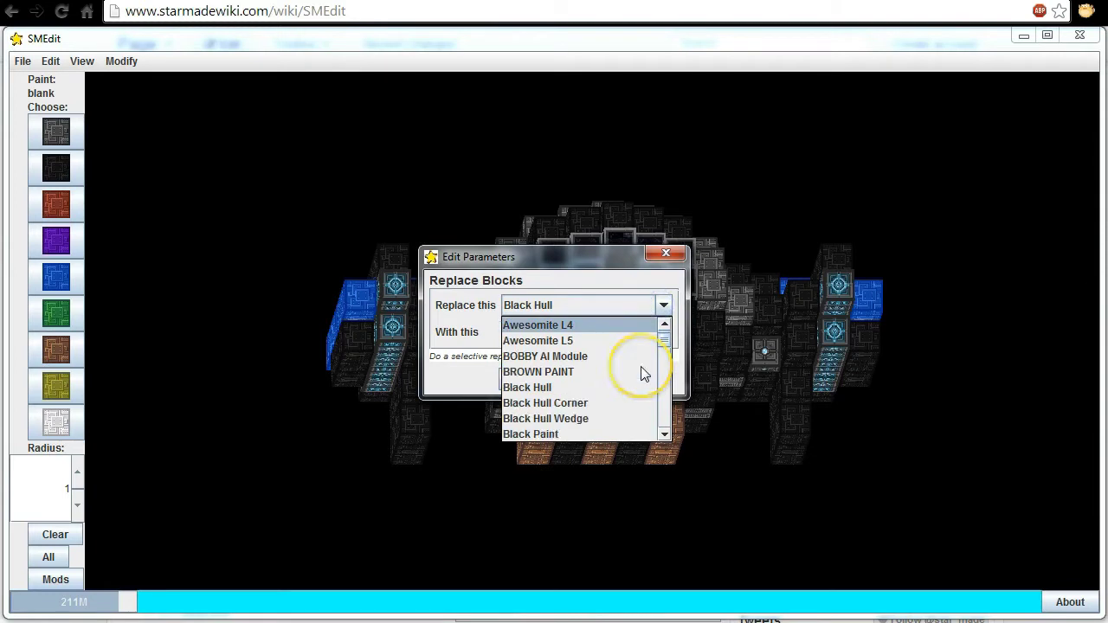
scroll(640, 369, "down", 2)
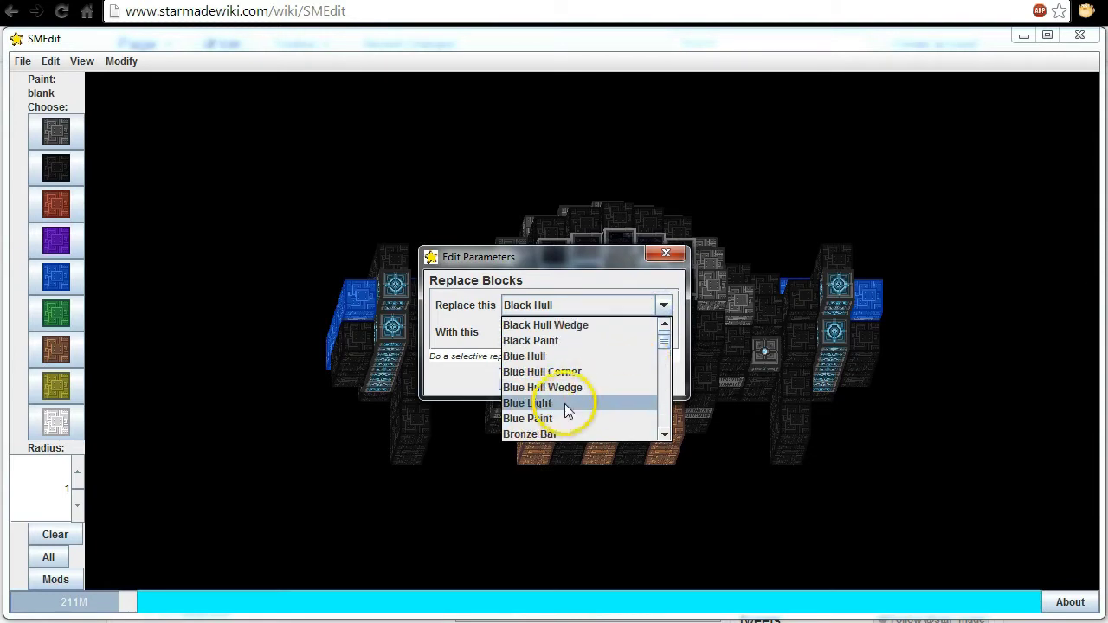
left_click(555, 358)
left_click(594, 338)
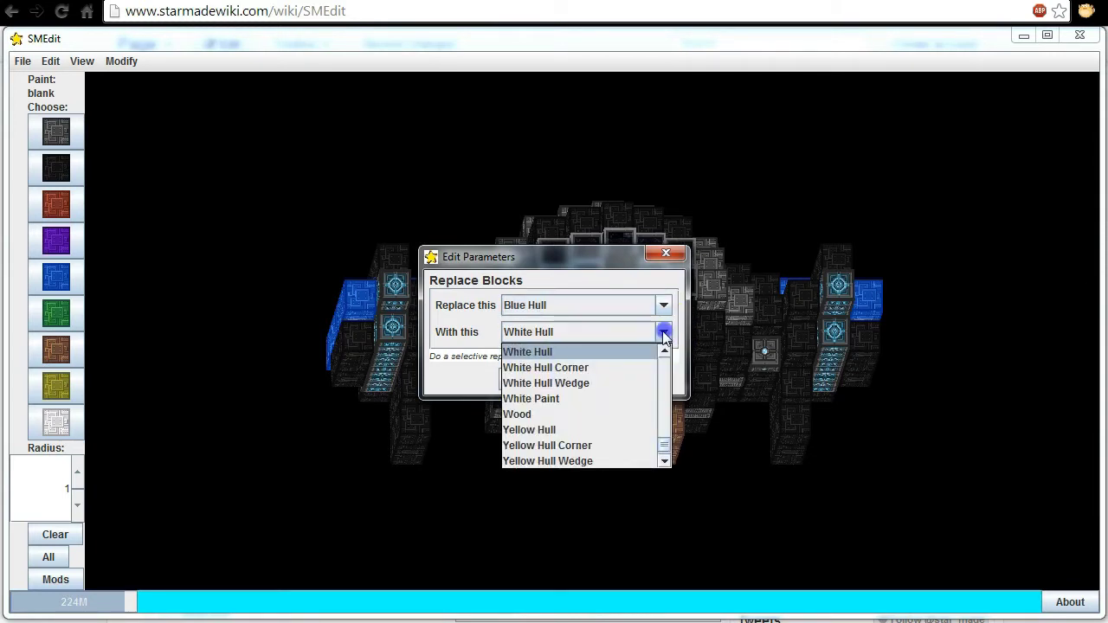
scroll(612, 383, "down", 2)
scroll(612, 383, "down", 1)
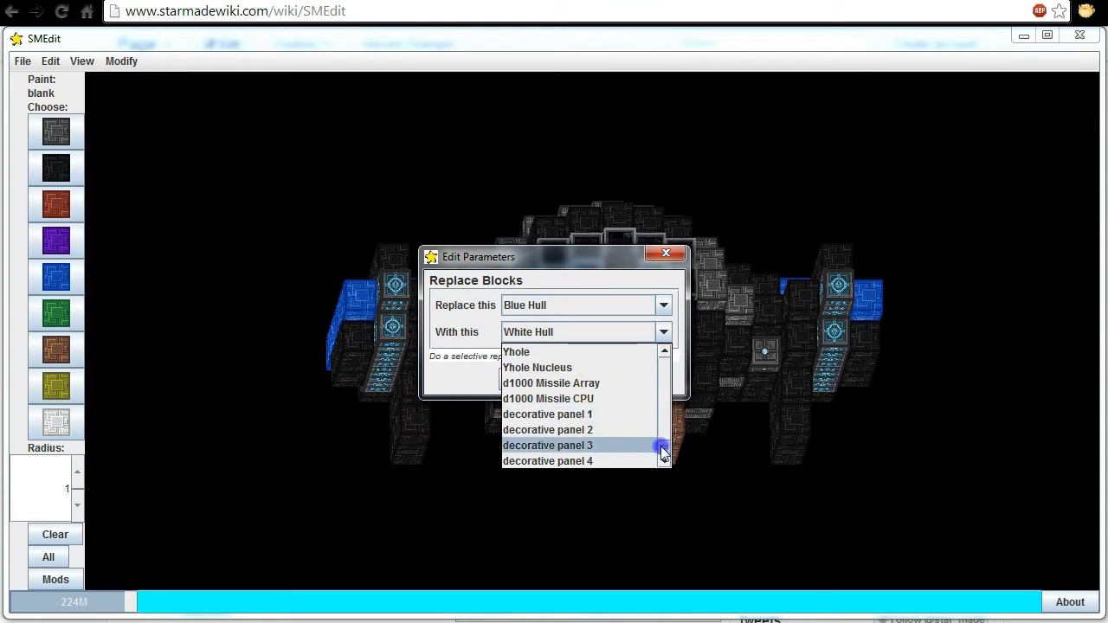
scroll(658, 438, "up", 3)
scroll(633, 435, "up", 4)
scroll(578, 398, "down", 3)
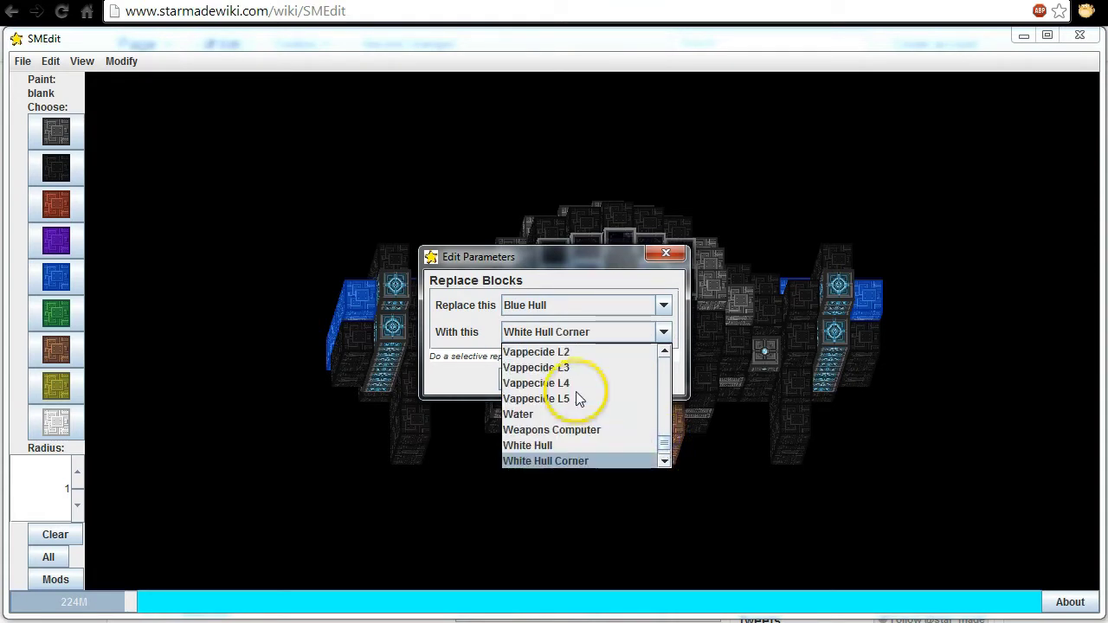
left_click(558, 414)
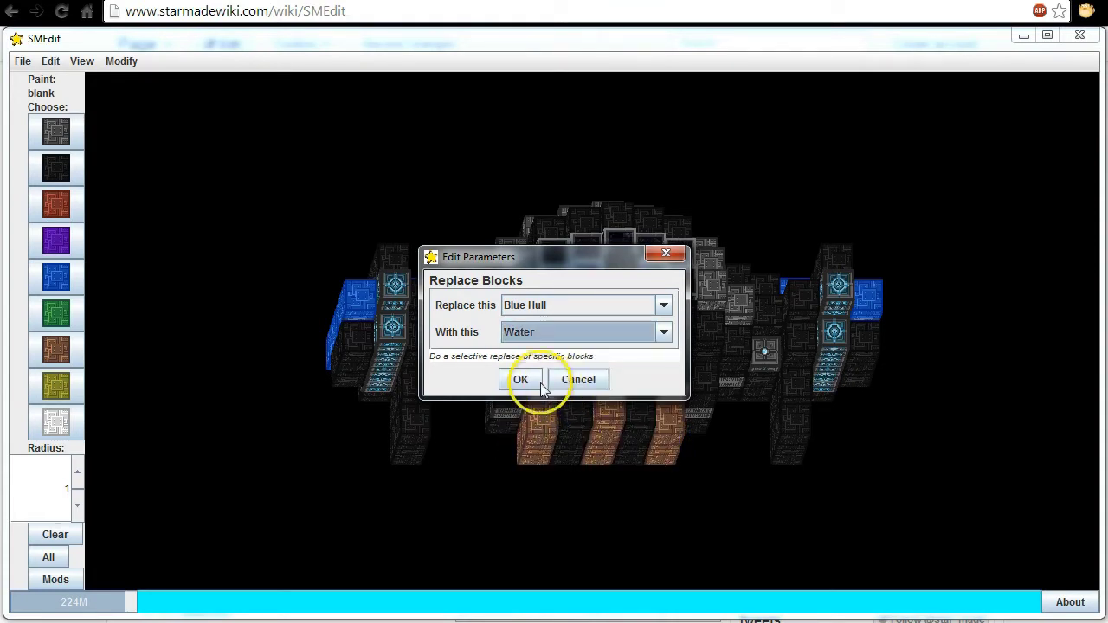
left_click(541, 382)
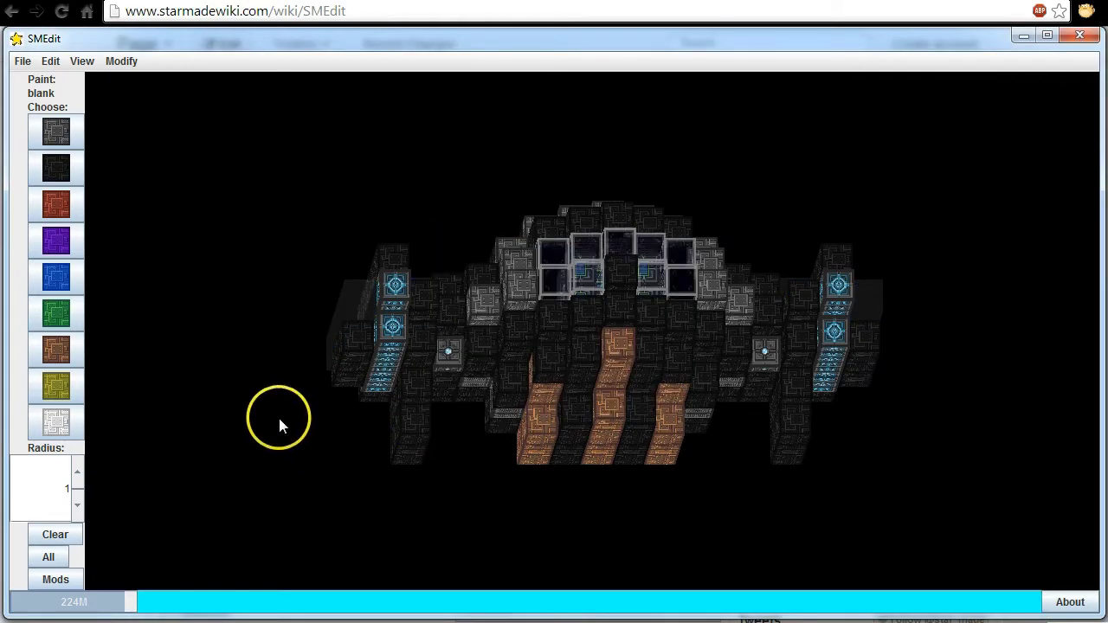
mouse_move(279, 422)
left_mouse_down()
mouse_move(374, 451)
mouse_move(358, 440)
mouse_move(320, 450)
mouse_move(297, 431)
mouse_move(260, 436)
mouse_move(302, 433)
mouse_move(304, 413)
mouse_move(262, 433)
left_mouse_up()
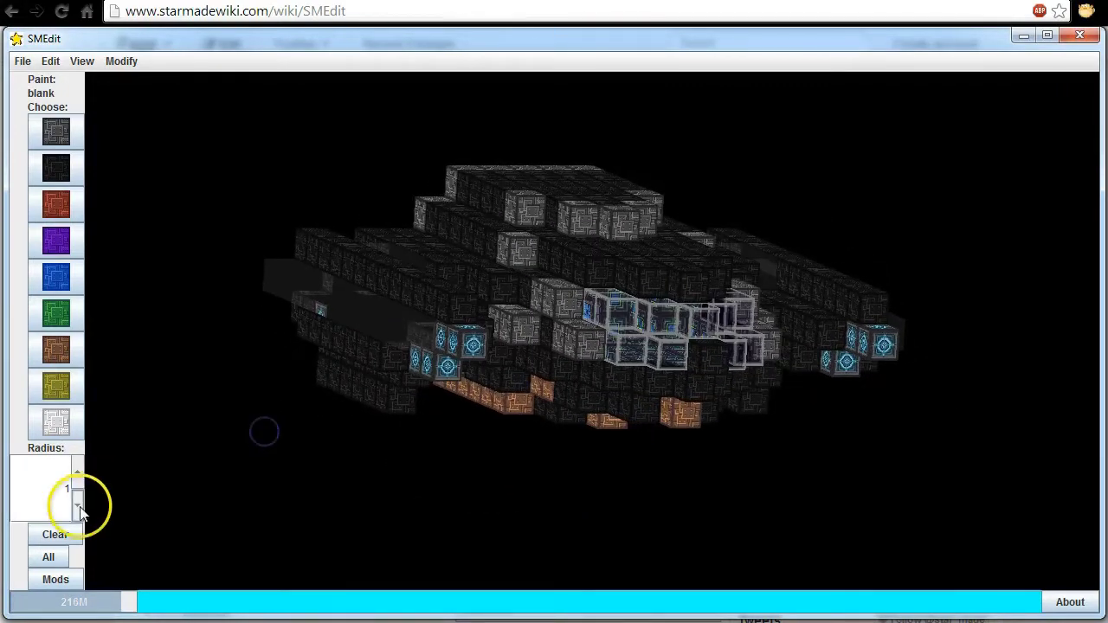
Swap all Glass (Plextanium) blocks for Water using Replace Blocks, then rotate to inspect
left_click(61, 578)
left_click(136, 601)
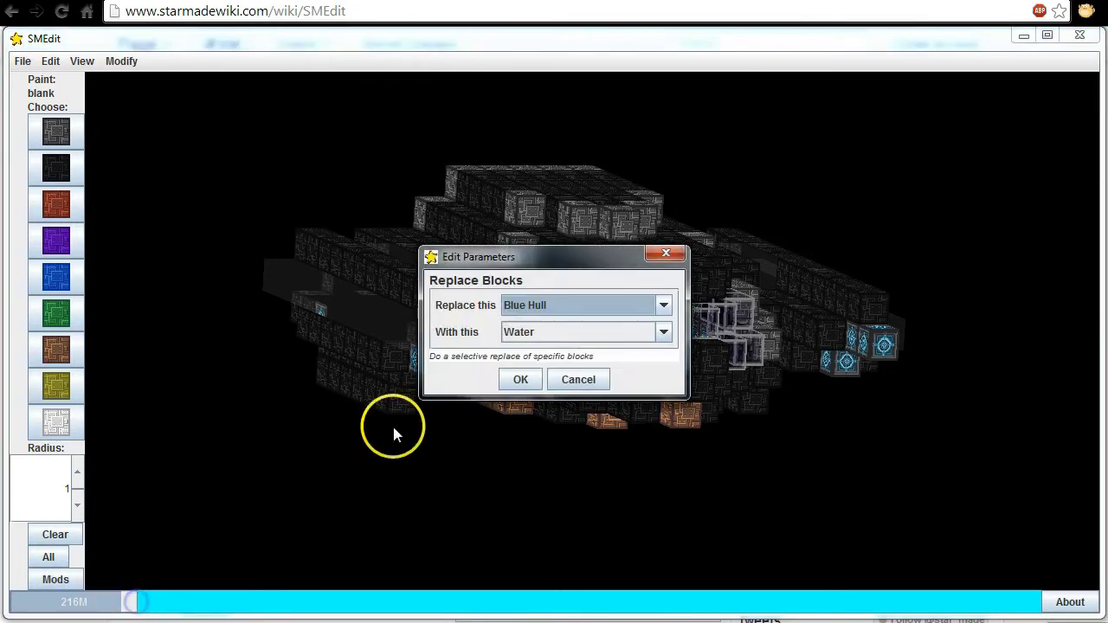
left_click(565, 309)
type("pl")
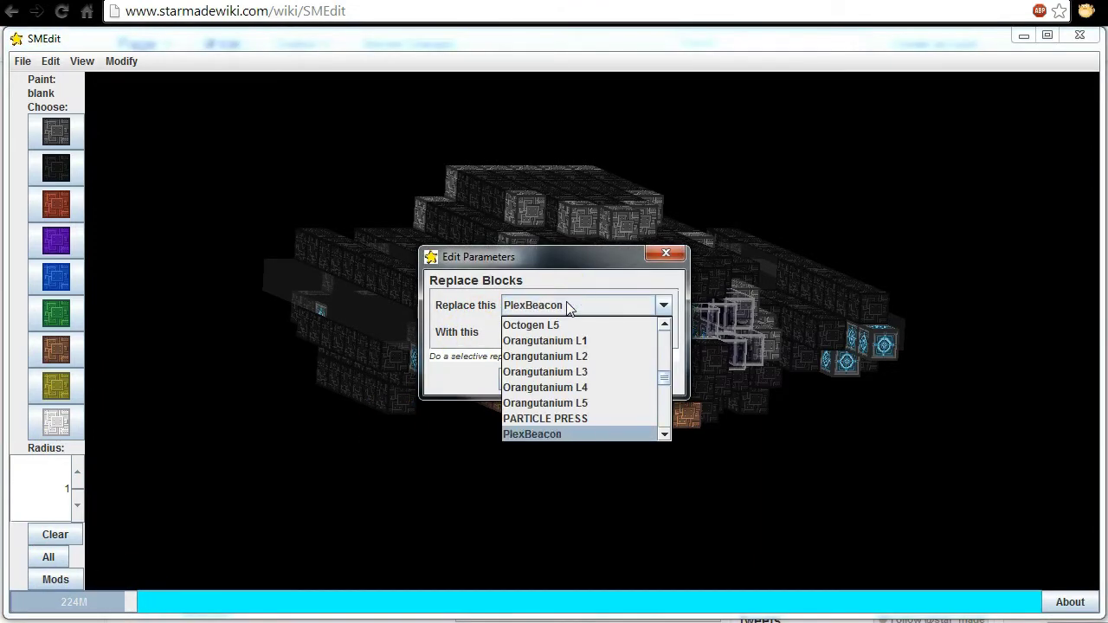
type("gl")
left_click(571, 328)
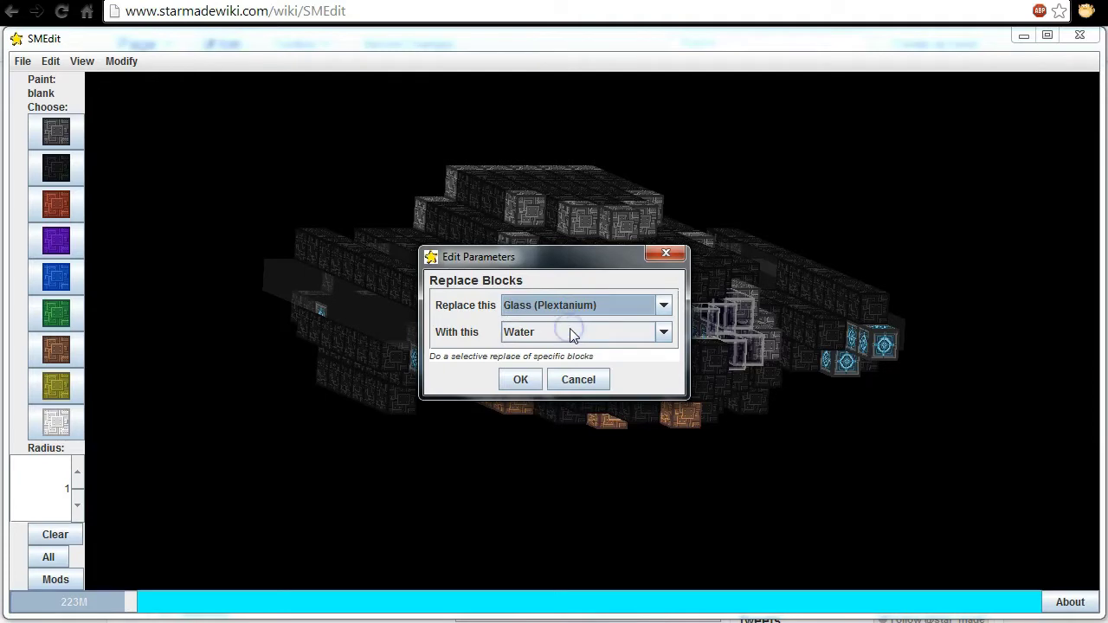
left_click(555, 351)
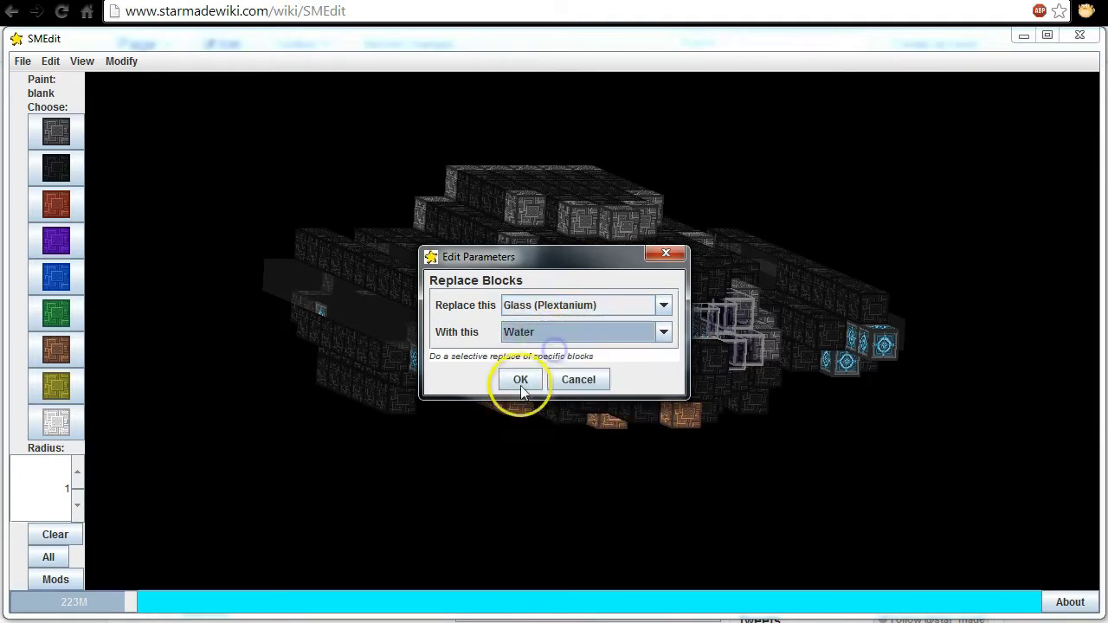
left_click(522, 386)
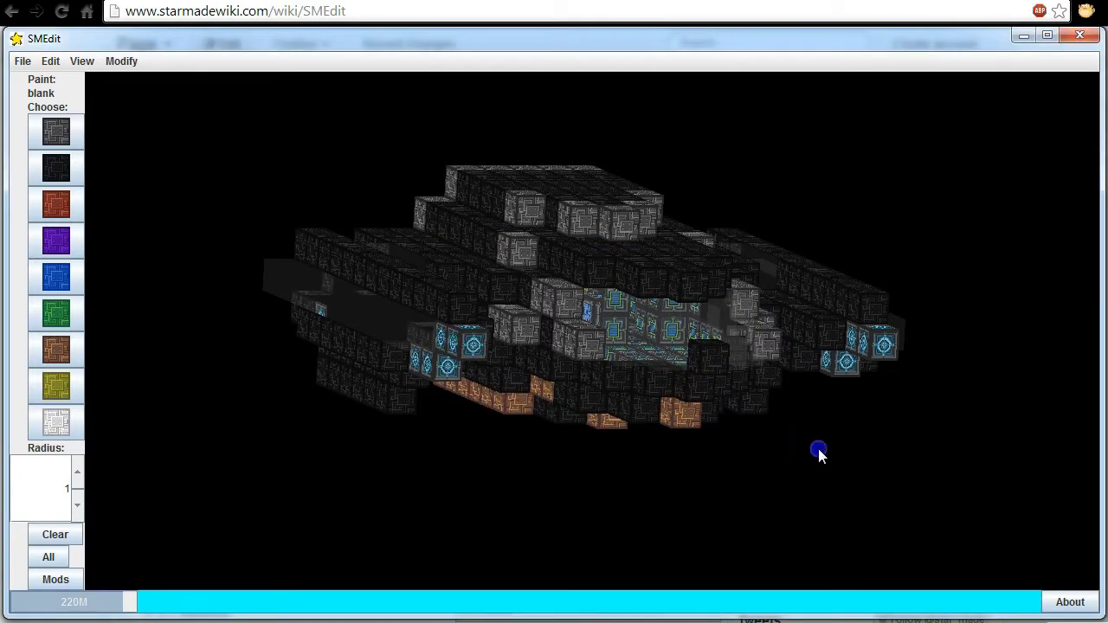
mouse_move(819, 454)
left_mouse_down()
mouse_move(802, 447)
mouse_move(883, 439)
mouse_move(819, 465)
mouse_move(760, 458)
mouse_move(844, 456)
left_mouse_up()
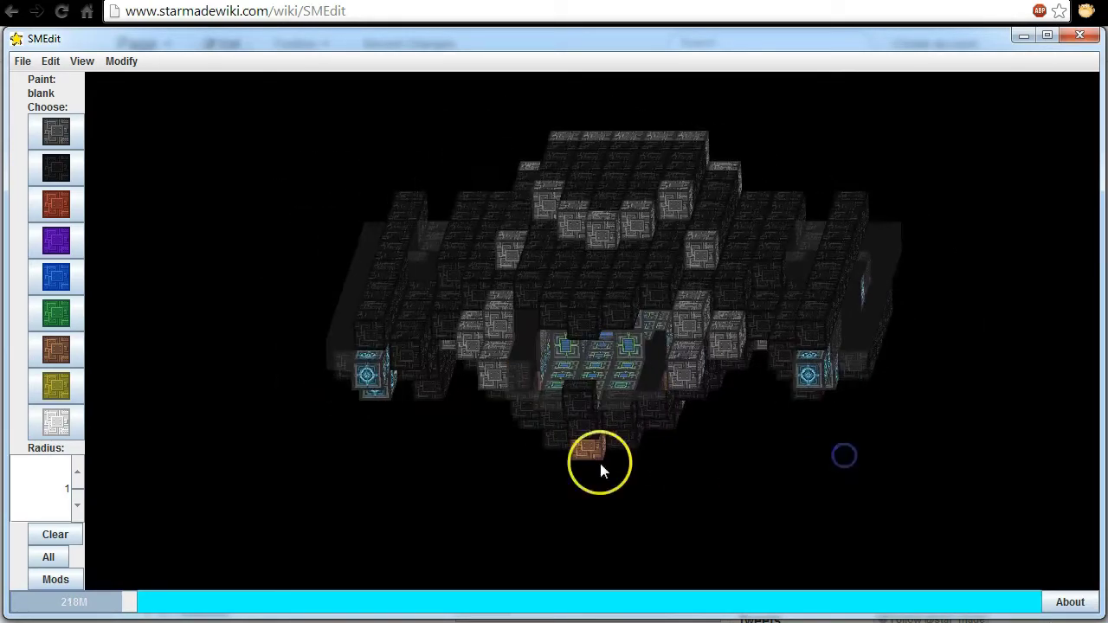
Open Replace Blocks and choose Grey Hull as the block to replace
left_click(73, 580)
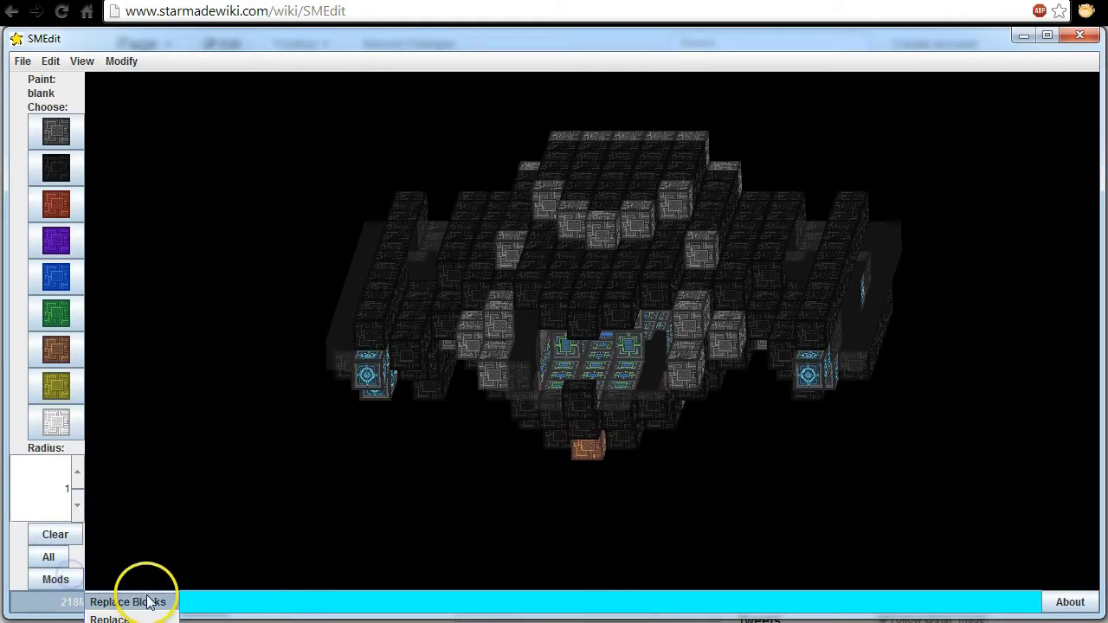
left_click(146, 604)
left_click(585, 305)
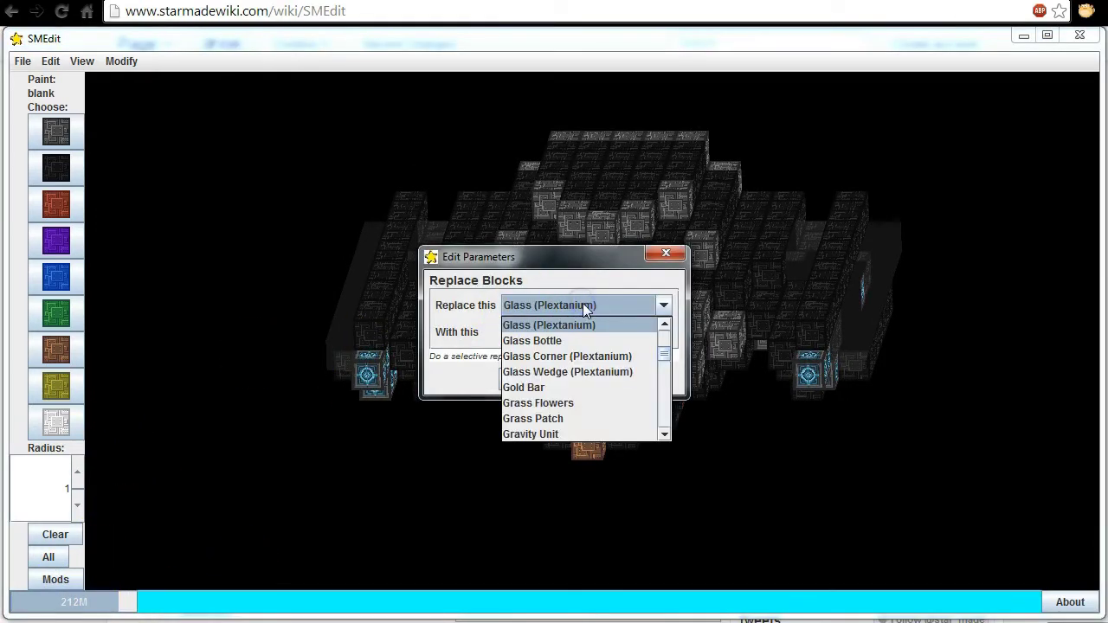
scroll(586, 305, "down", 5)
scroll(586, 304, "down", 3)
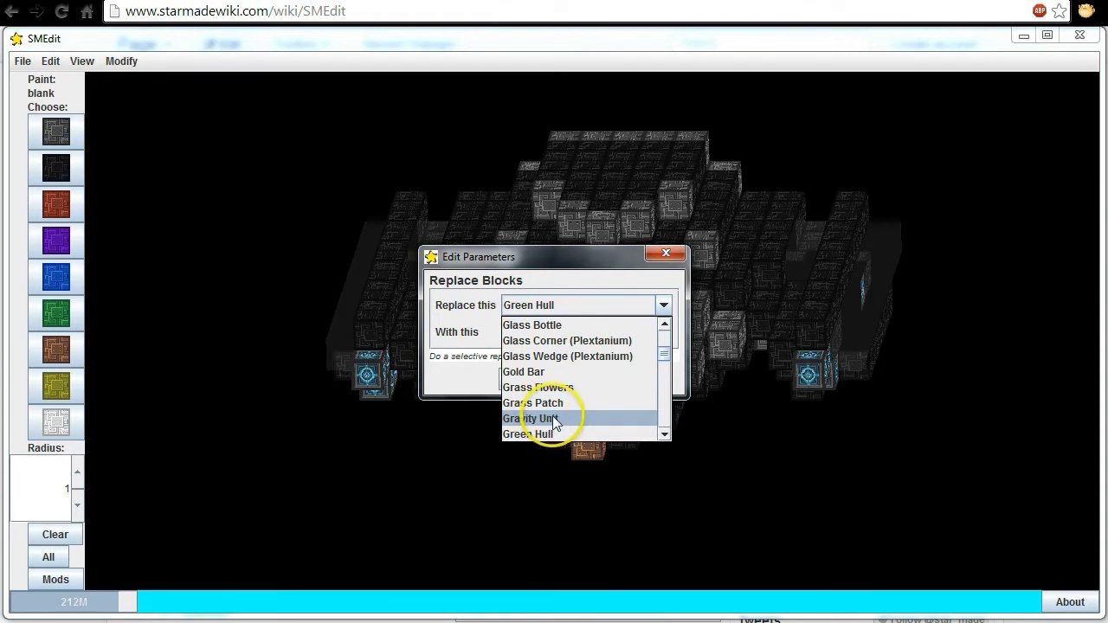
scroll(551, 422, "down", 1)
scroll(556, 414, "down", 1)
scroll(561, 400, "down", 1)
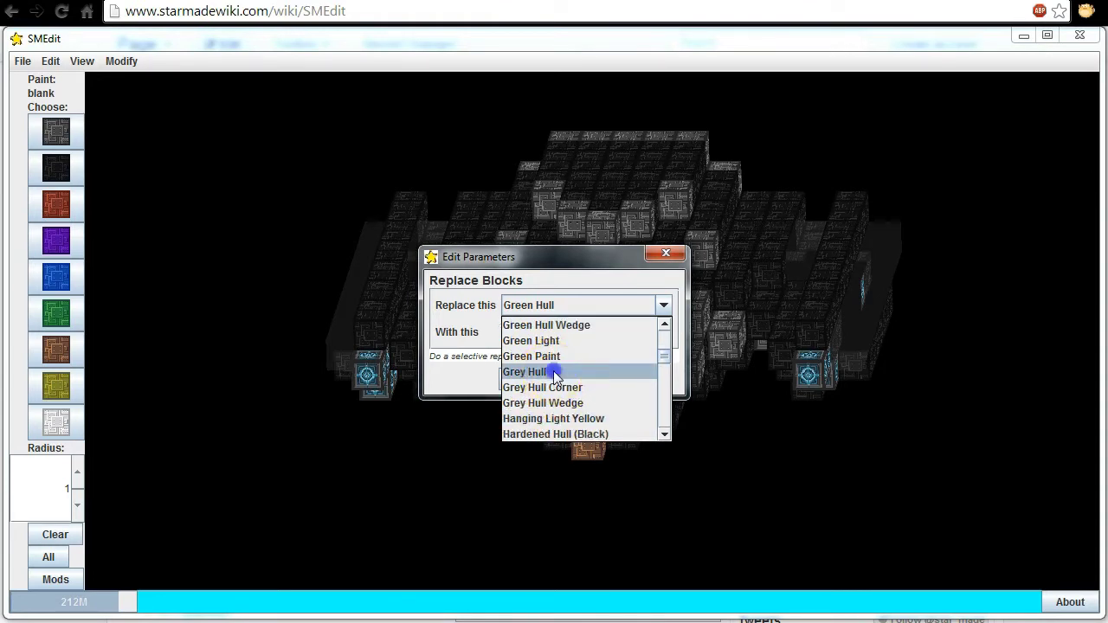
left_click(554, 372)
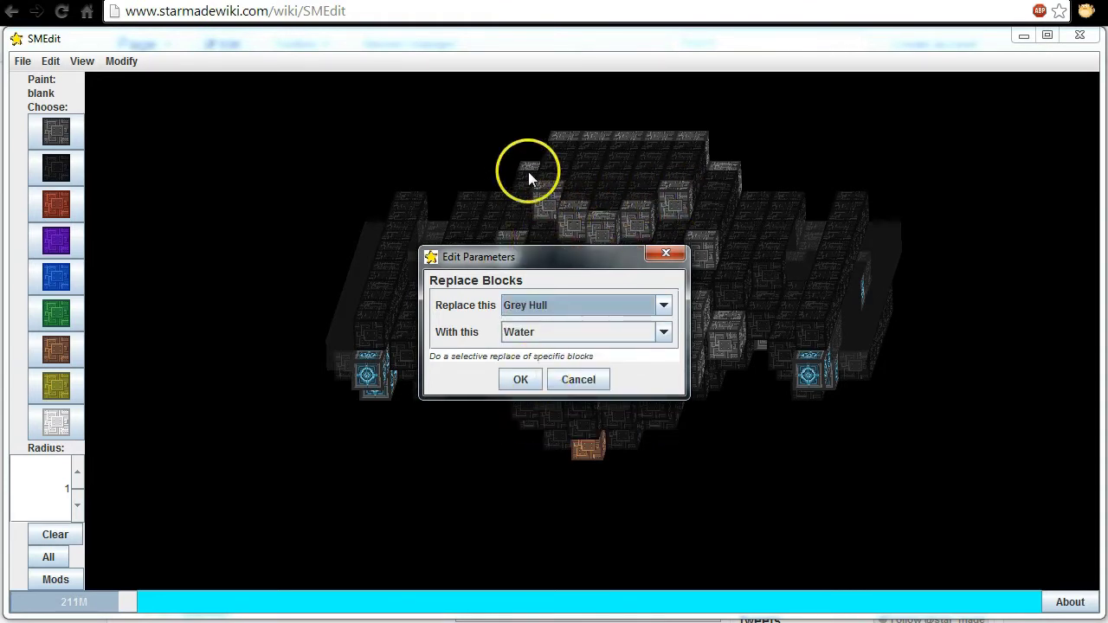
Set Yhole as the replacement block, apply it, and orbit the ship
left_click(564, 331)
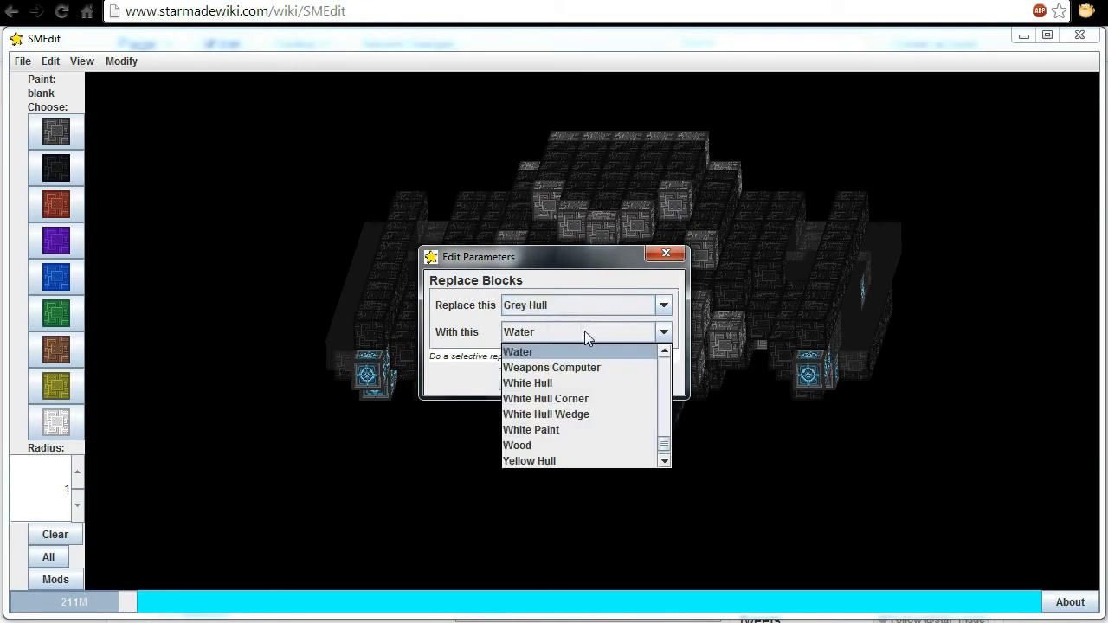
scroll(588, 381, "down", 3)
scroll(589, 387, "up", 8)
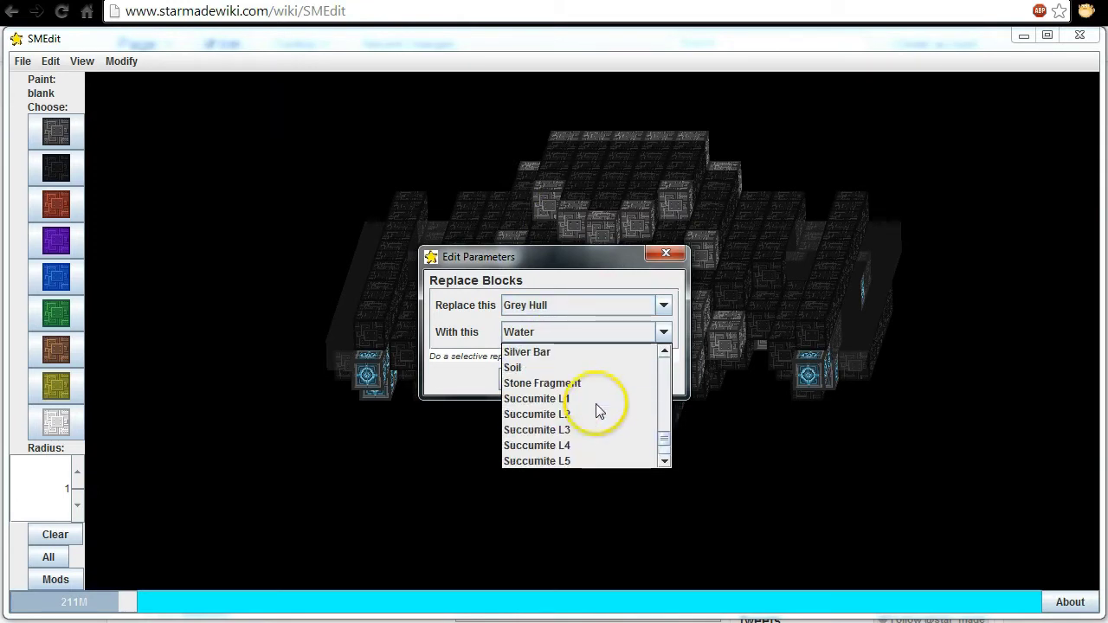
scroll(596, 408, "down", 3)
scroll(597, 409, "down", 1)
scroll(596, 409, "up", 1)
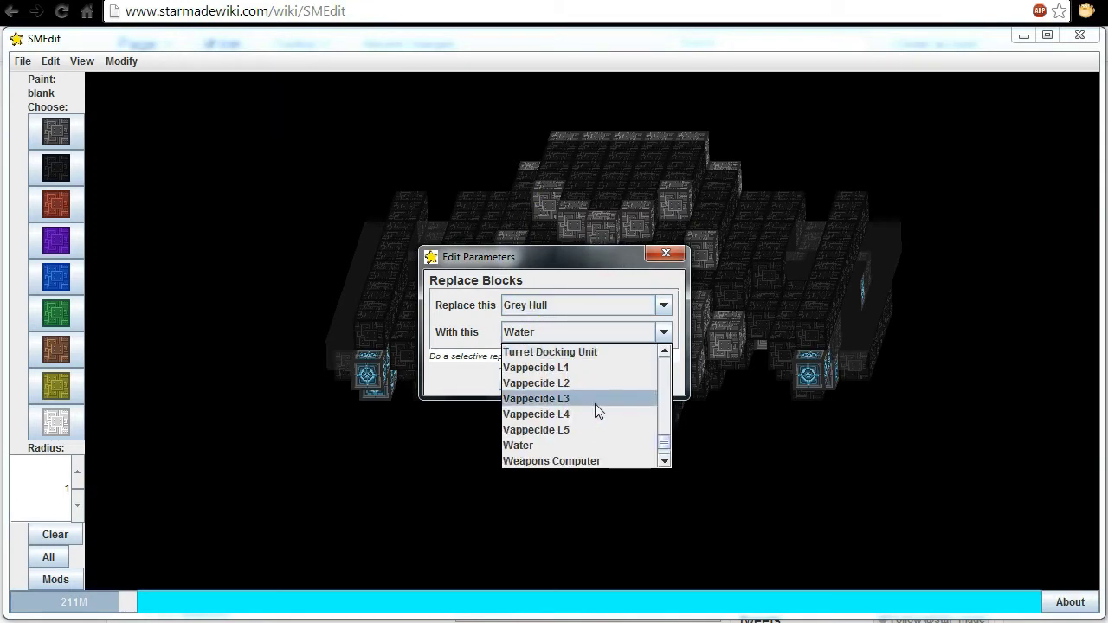
key("y")
left_click(601, 420)
scroll(598, 415, "down", 1)
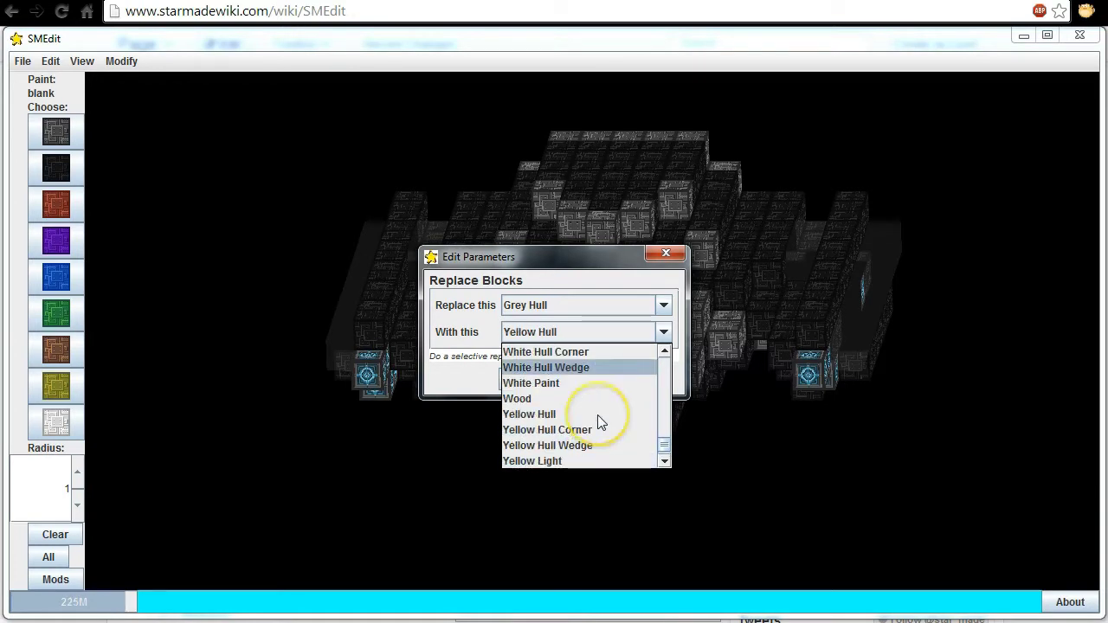
scroll(598, 415, "down", 1)
left_click(558, 443)
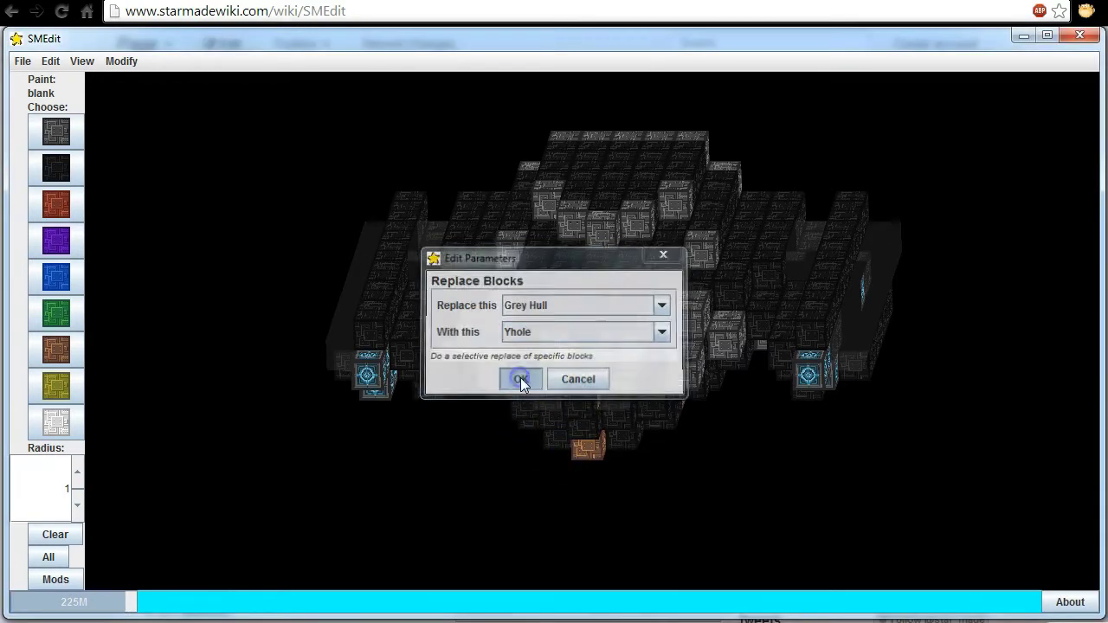
left_click(521, 380)
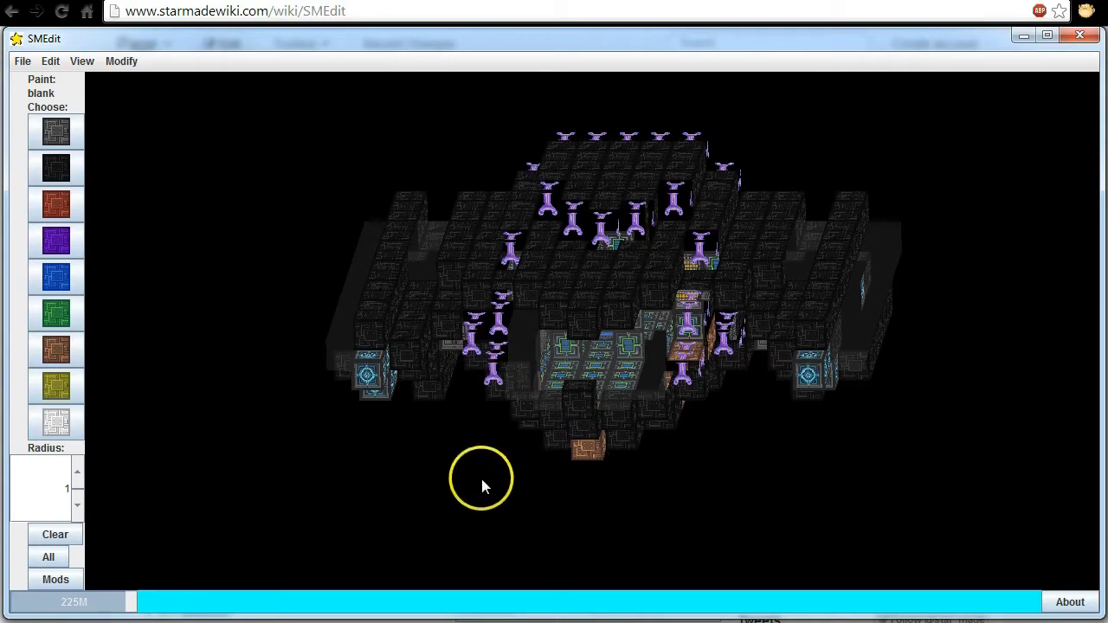
mouse_move(482, 487)
left_mouse_down()
mouse_move(514, 479)
mouse_move(441, 498)
mouse_move(433, 484)
mouse_move(396, 478)
mouse_move(349, 485)
mouse_move(333, 463)
mouse_move(248, 458)
mouse_move(233, 462)
mouse_move(277, 488)
mouse_move(153, 505)
mouse_move(185, 468)
mouse_move(237, 470)
mouse_move(247, 494)
mouse_move(186, 512)
left_mouse_up()
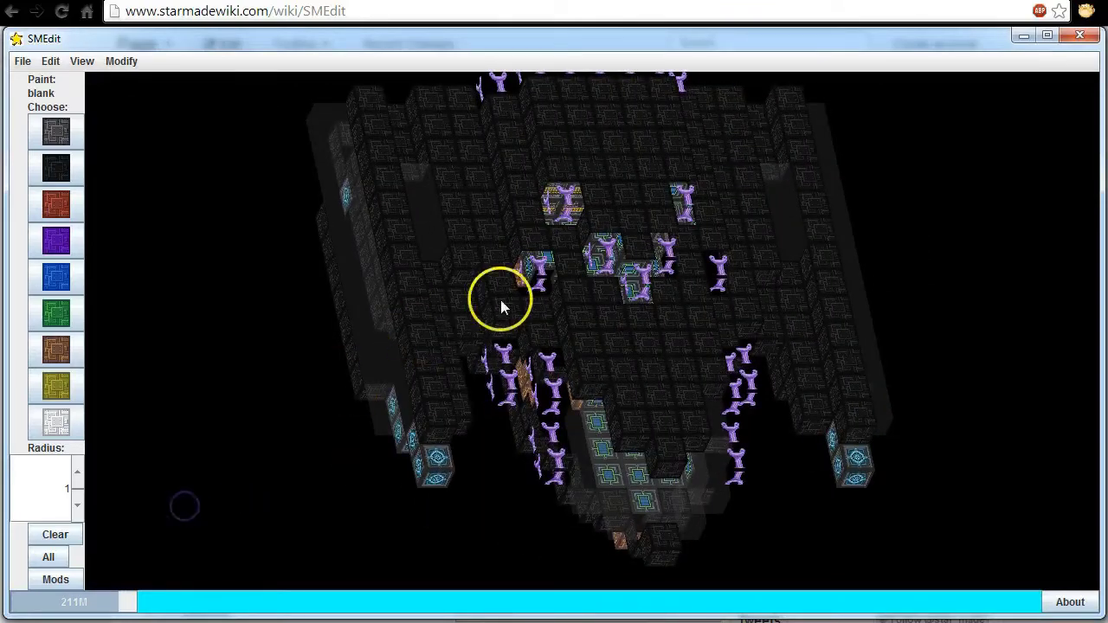
mouse_move(516, 508)
left_mouse_down()
mouse_move(517, 473)
mouse_move(482, 473)
mouse_move(583, 470)
mouse_move(488, 479)
mouse_move(537, 472)
left_mouse_up()
Apply Paint With Pattern with First Color Black and Second Color Red stripes
left_click(71, 587)
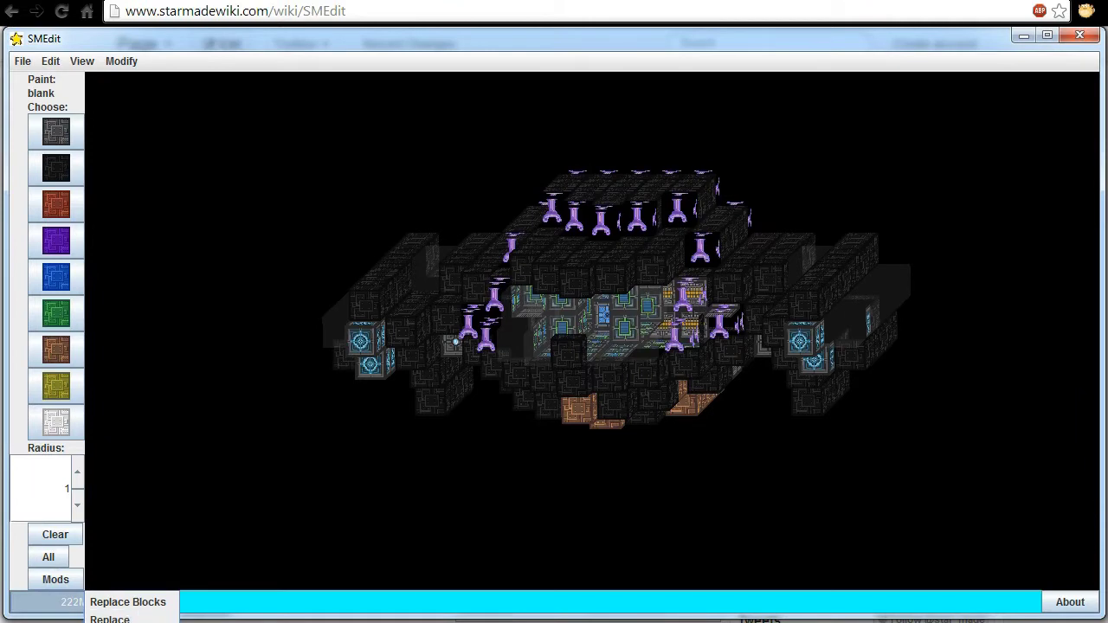
left_click(110, 619)
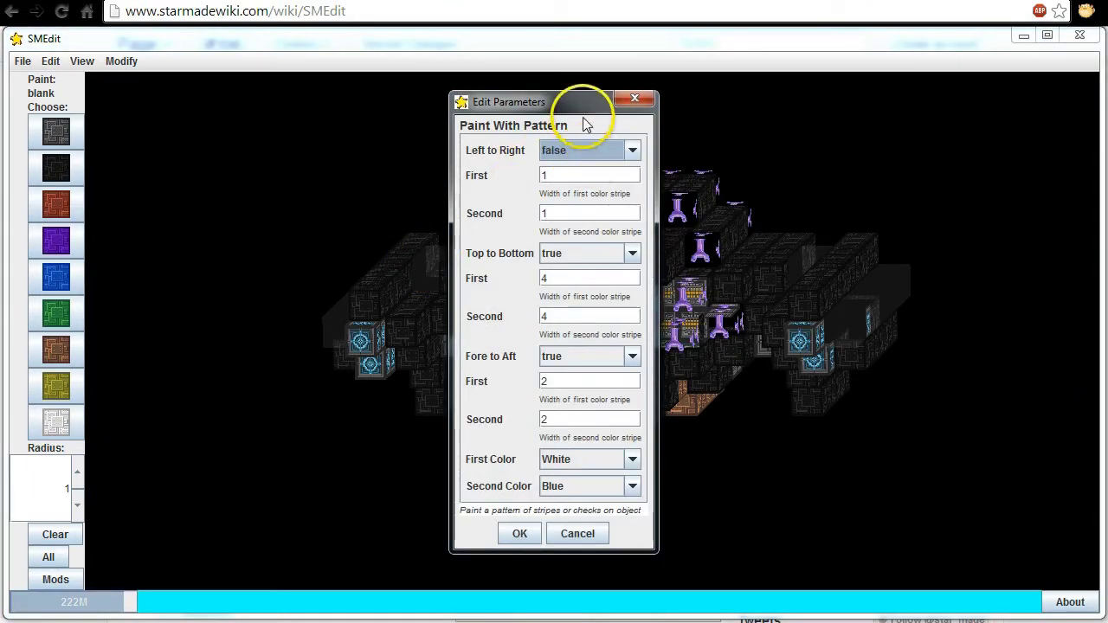
left_click_drag(581, 105, 274, 106)
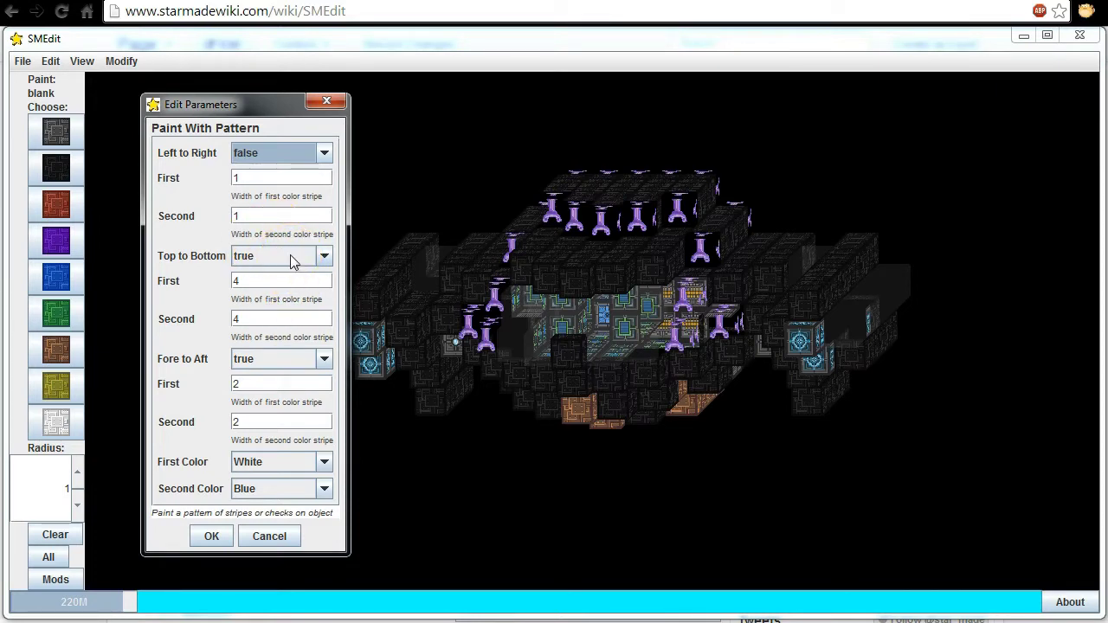
left_click(324, 465)
left_click(280, 525)
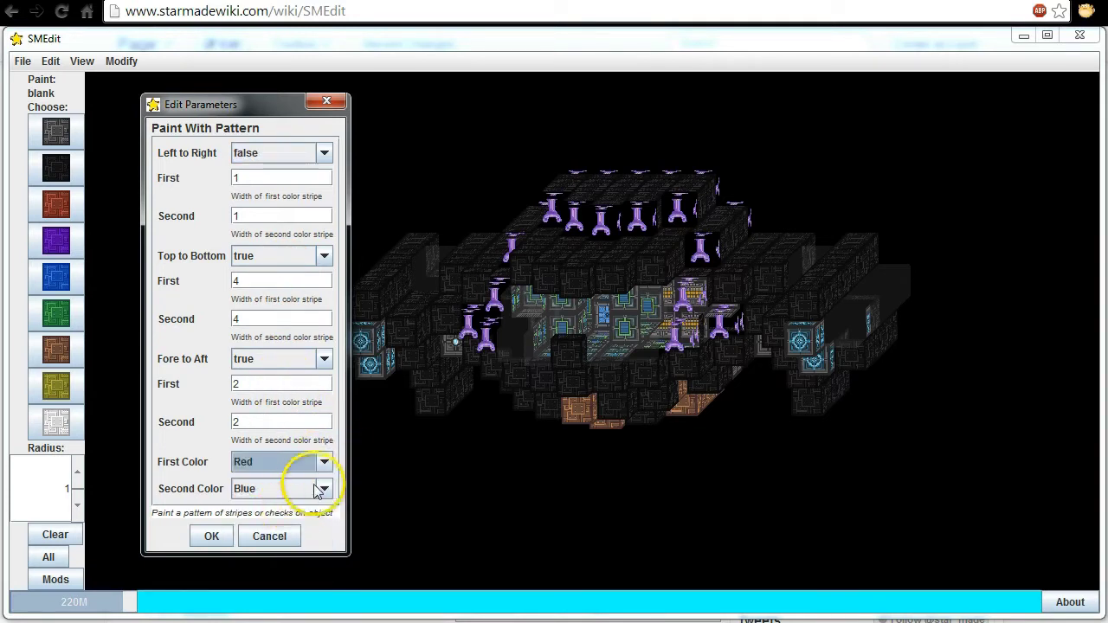
left_click(321, 462)
left_click(285, 512)
left_click(299, 490)
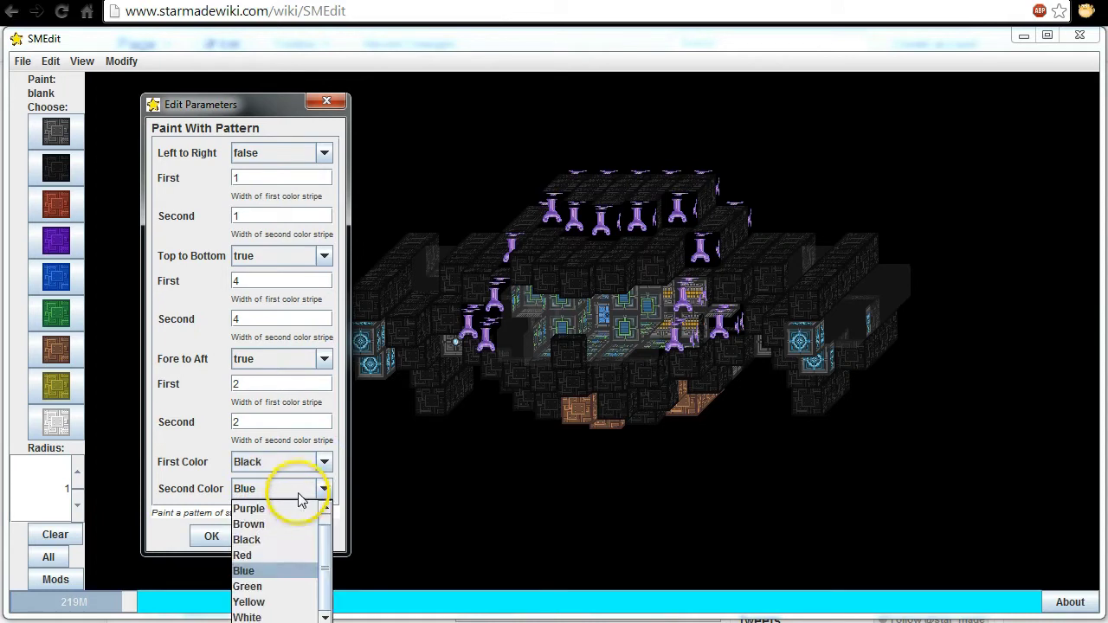
left_click(257, 554)
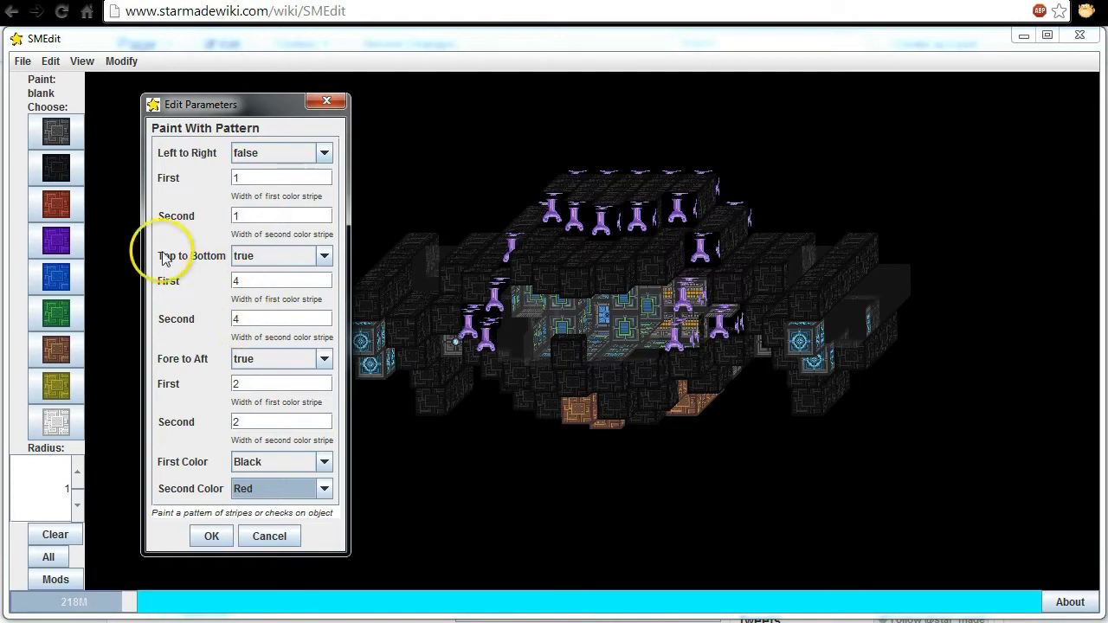
left_click(215, 534)
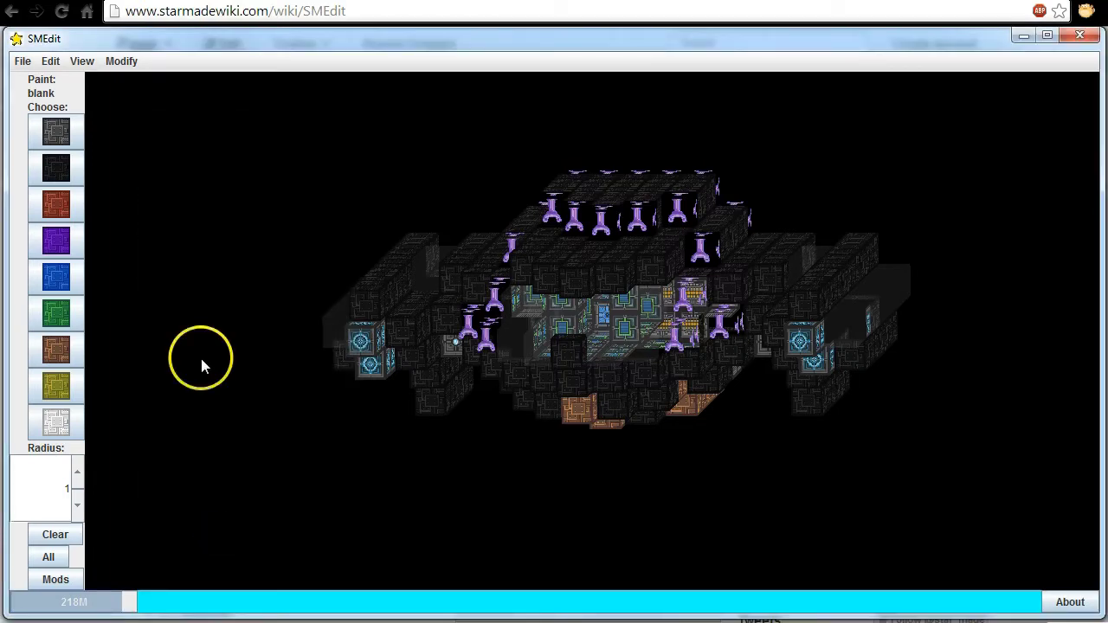
mouse_move(176, 310)
left_mouse_down()
mouse_move(209, 328)
mouse_move(54, 372)
mouse_move(37, 349)
mouse_move(43, 292)
mouse_move(2, 290)
mouse_move(23, 307)
mouse_move(38, 290)
mouse_move(205, 293)
mouse_move(184, 318)
left_mouse_up()
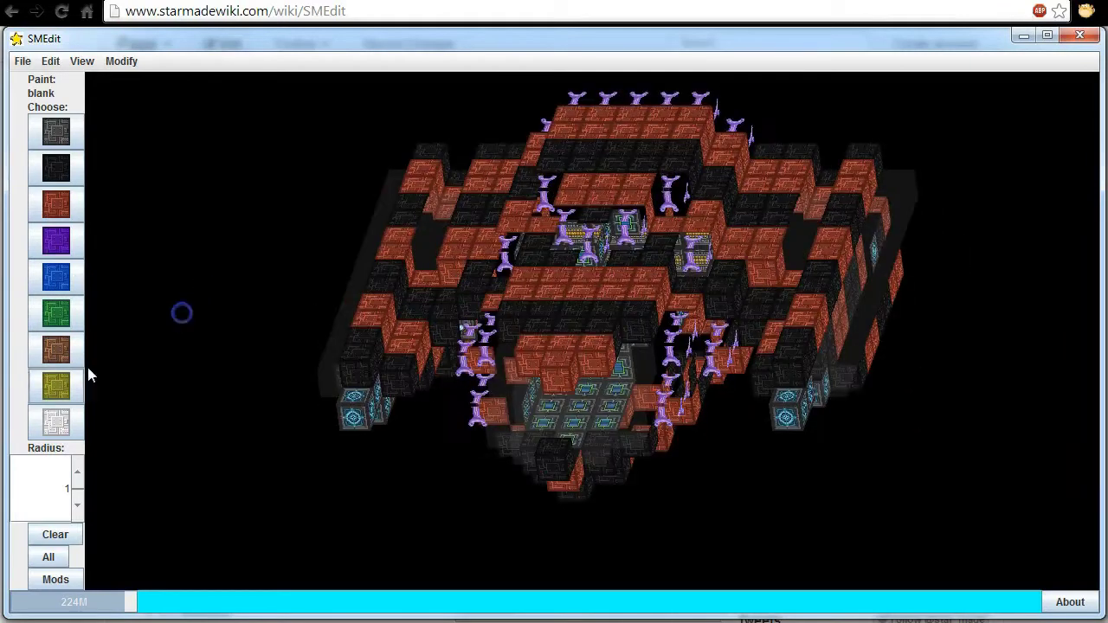
left_click(69, 586)
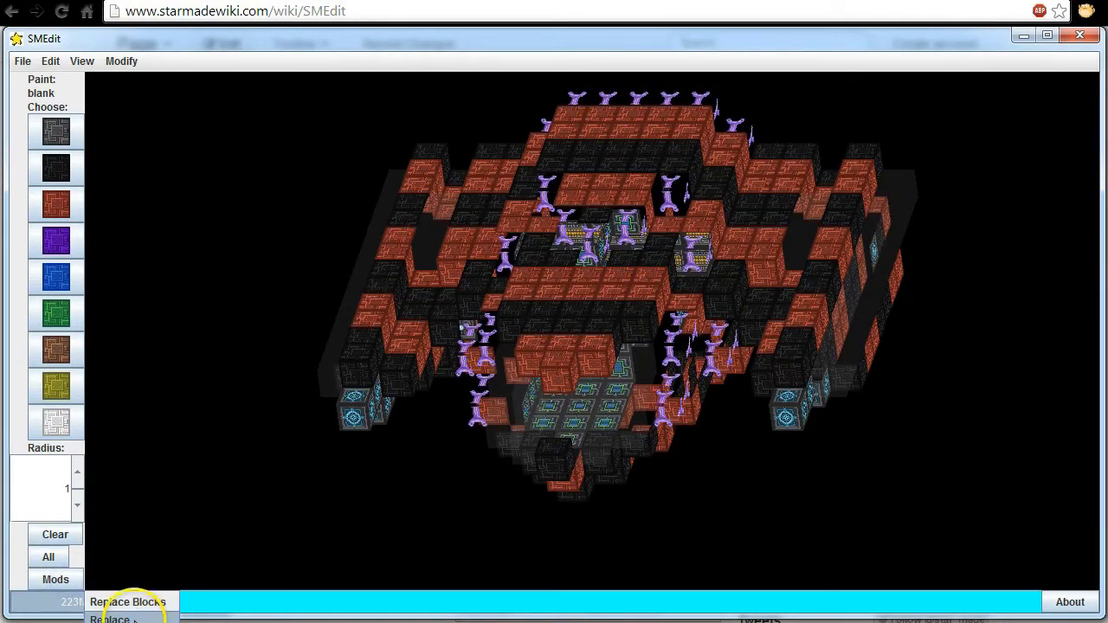
Repaint the black-and-red pattern with a first stripe width of 3 for a blockier look
left_click(121, 619)
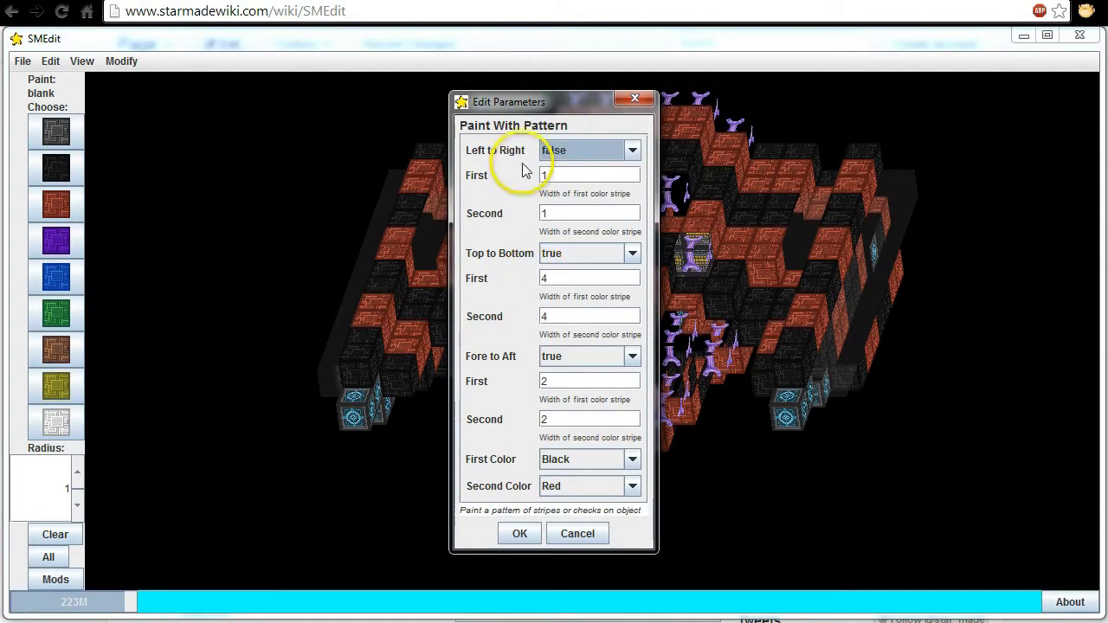
left_click_drag(554, 174, 514, 176)
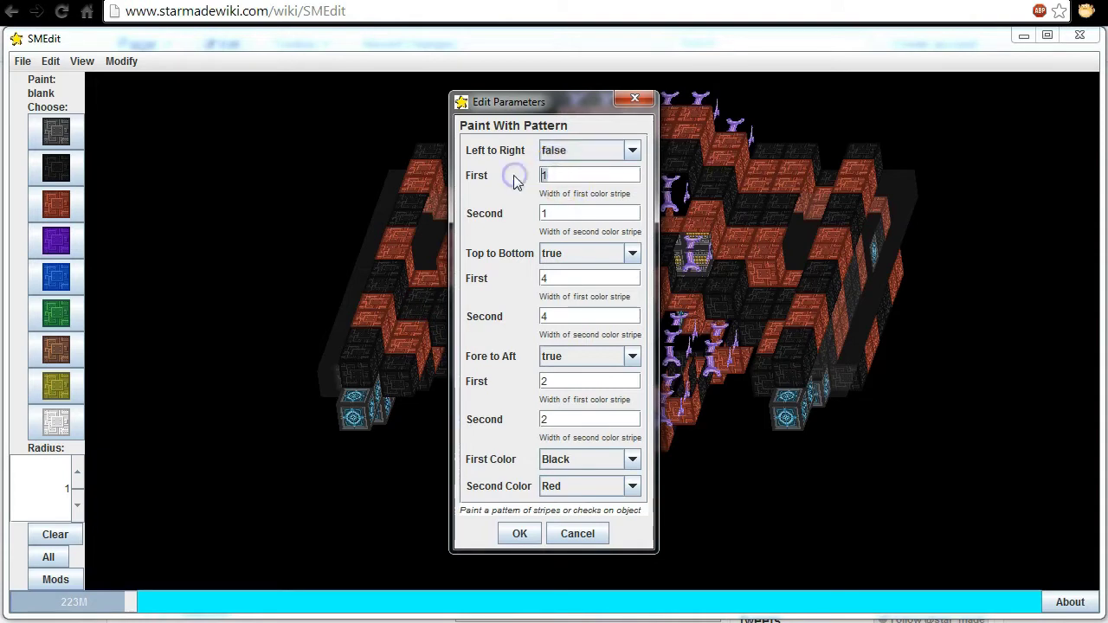
type("3")
left_click(555, 213)
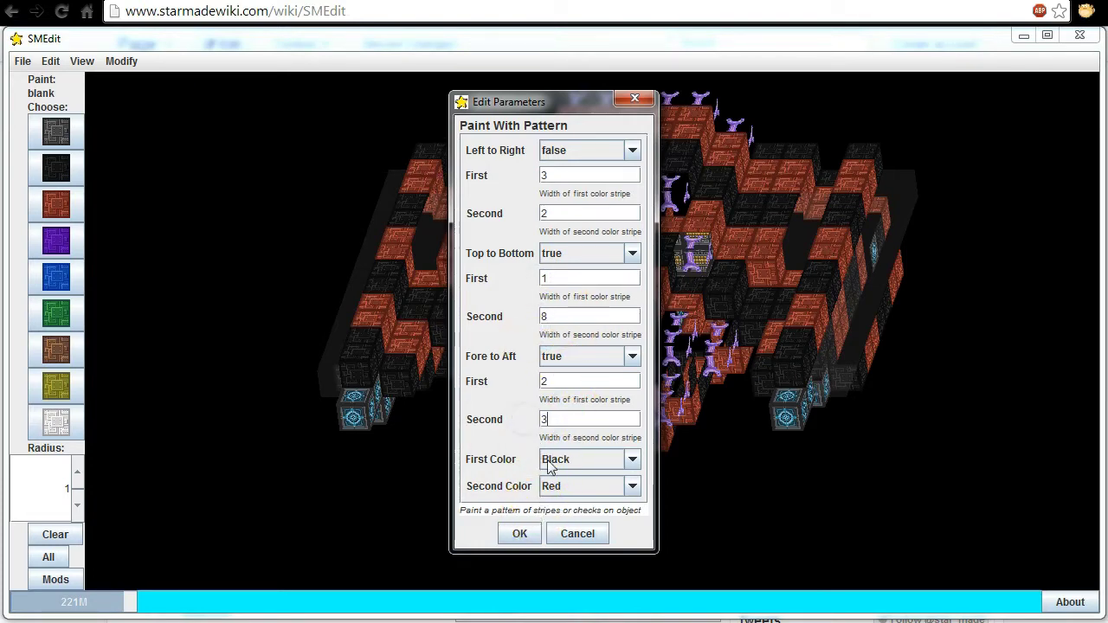
left_click(521, 532)
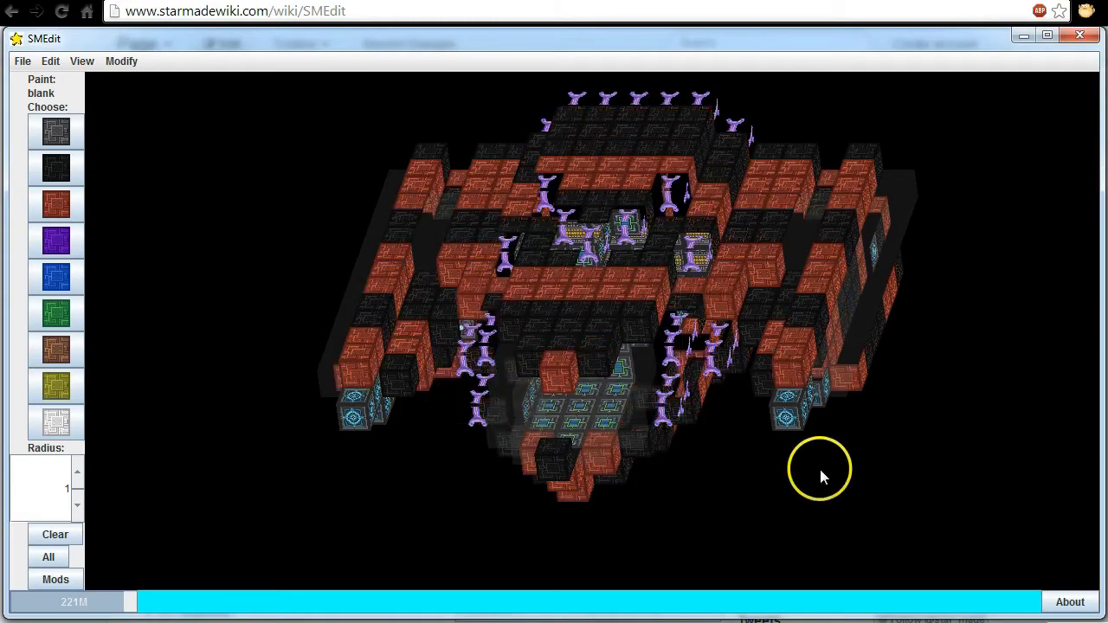
mouse_move(707, 521)
left_mouse_down()
mouse_move(786, 525)
mouse_move(821, 505)
mouse_move(818, 572)
mouse_move(892, 534)
mouse_move(910, 512)
mouse_move(995, 505)
mouse_move(964, 530)
mouse_move(901, 514)
mouse_move(962, 507)
left_mouse_up()
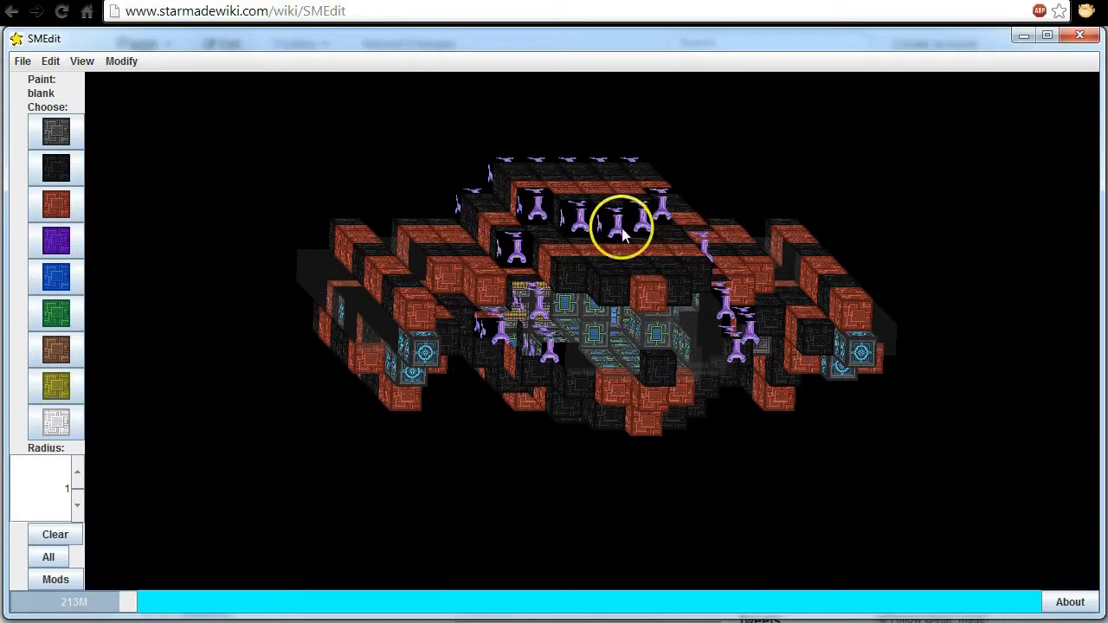
Swap the purple Yhole blocks for White Hull blocks via Replace Blocks
left_click(55, 579)
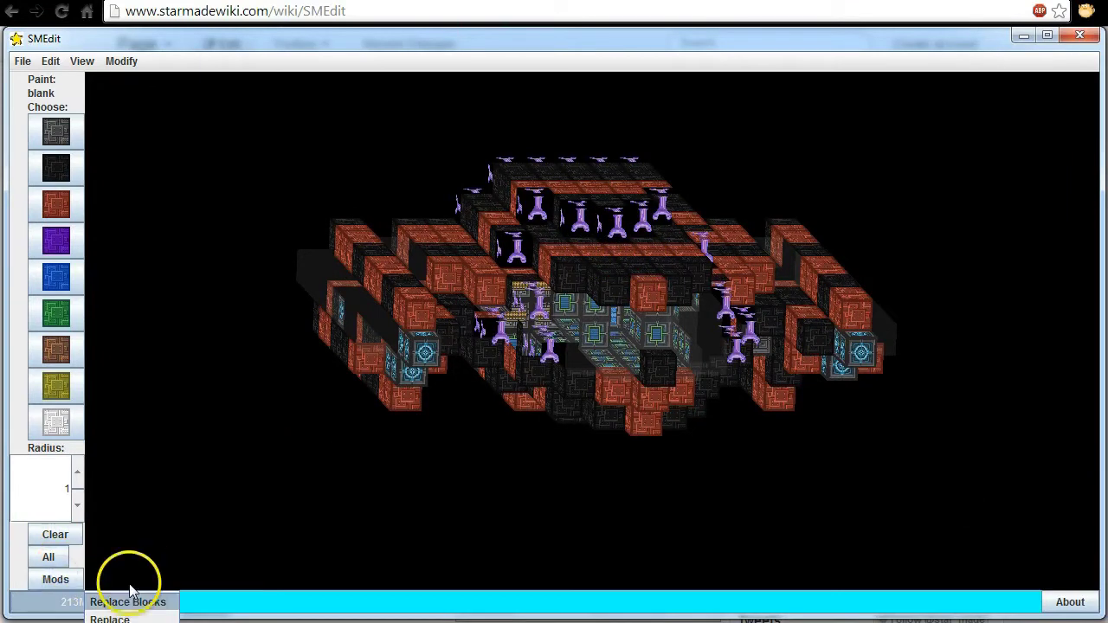
left_click(139, 599)
left_click(571, 308)
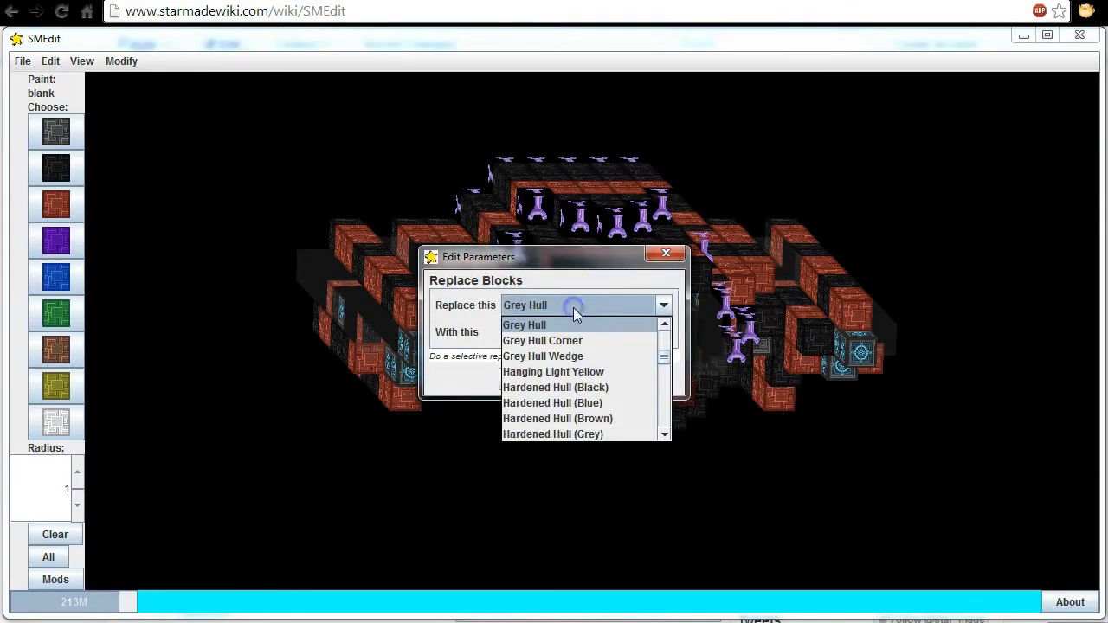
scroll(576, 313, "down", 10)
scroll(582, 420, "down", 2)
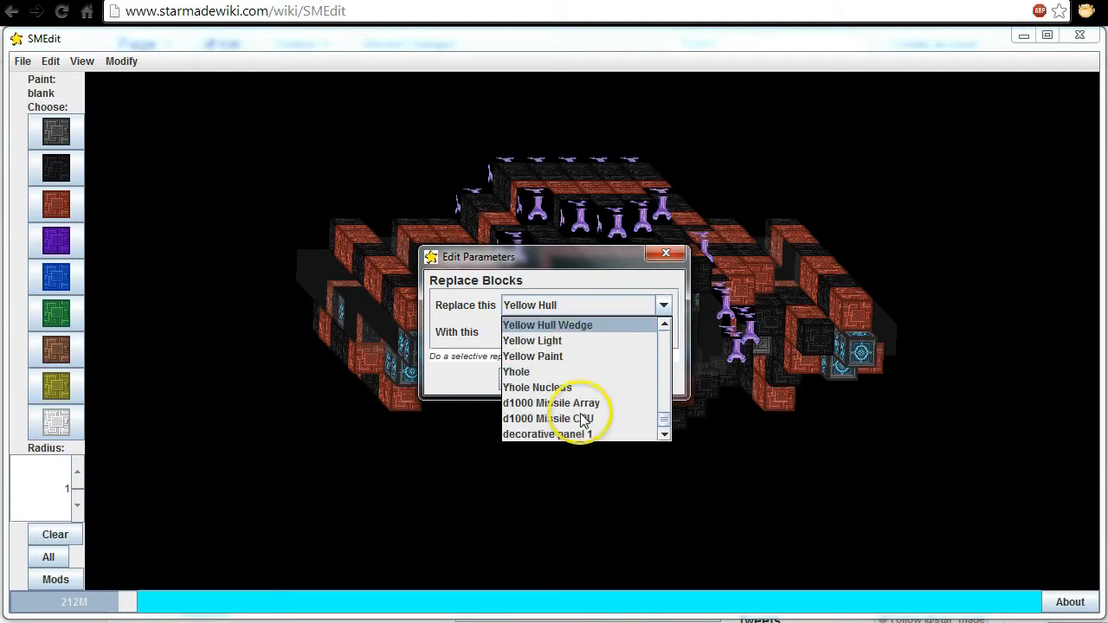
left_click(549, 371)
left_click(573, 327)
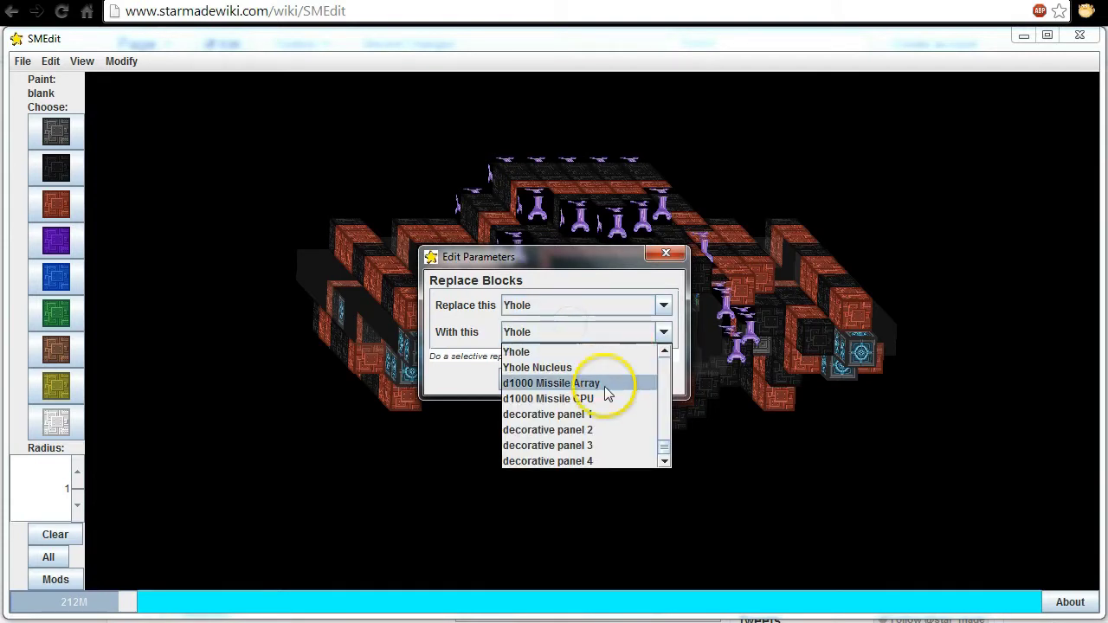
scroll(586, 435, "up", 2)
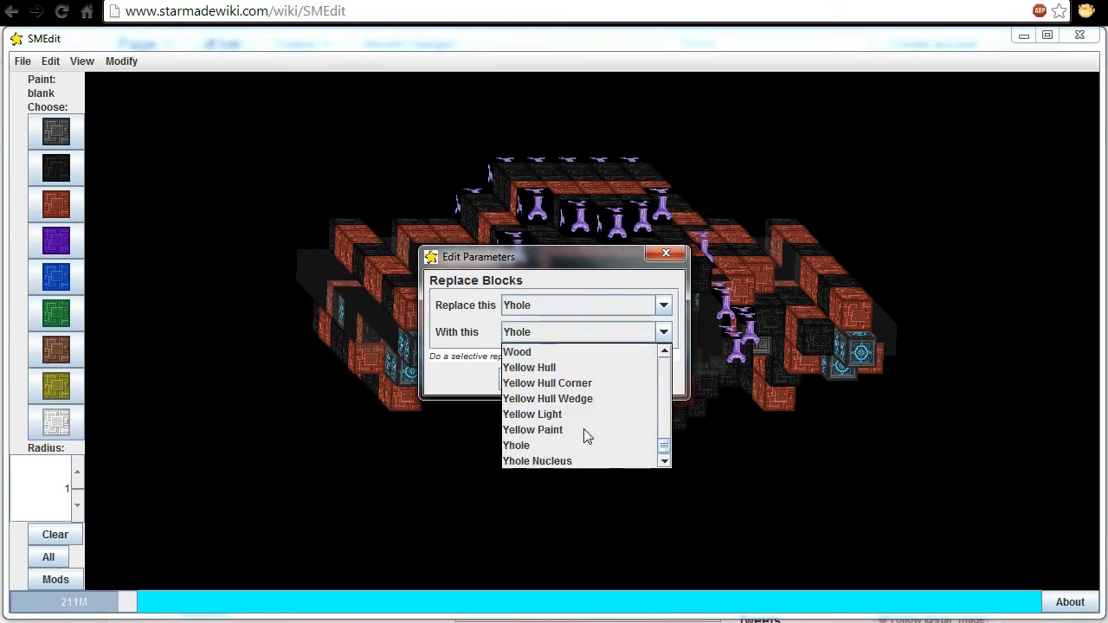
scroll(572, 420, "up", 1)
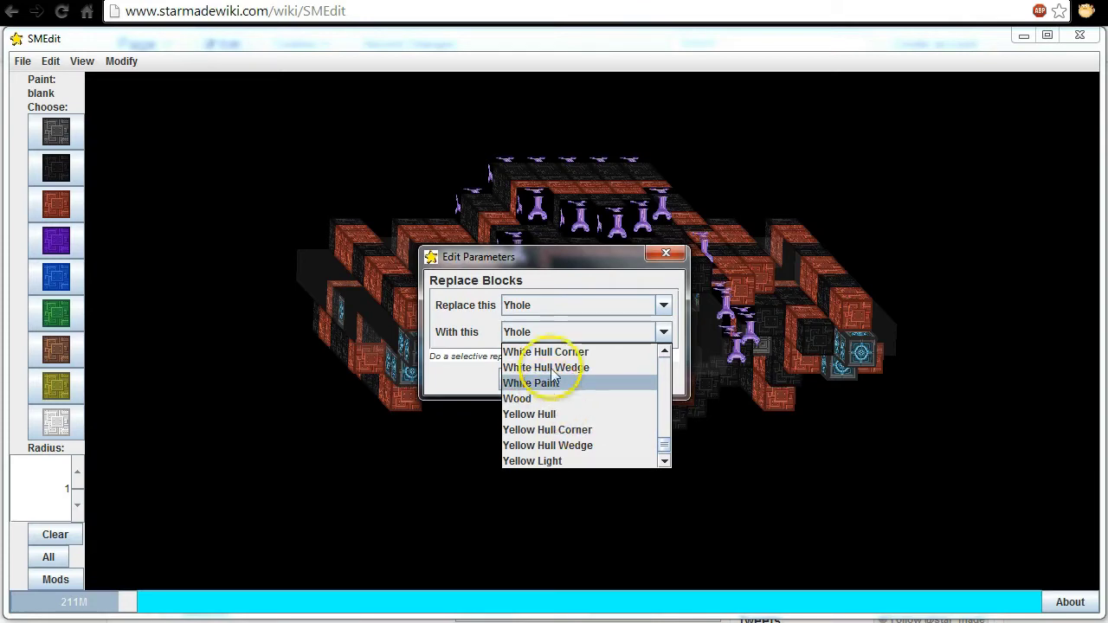
scroll(597, 368, "up", 1)
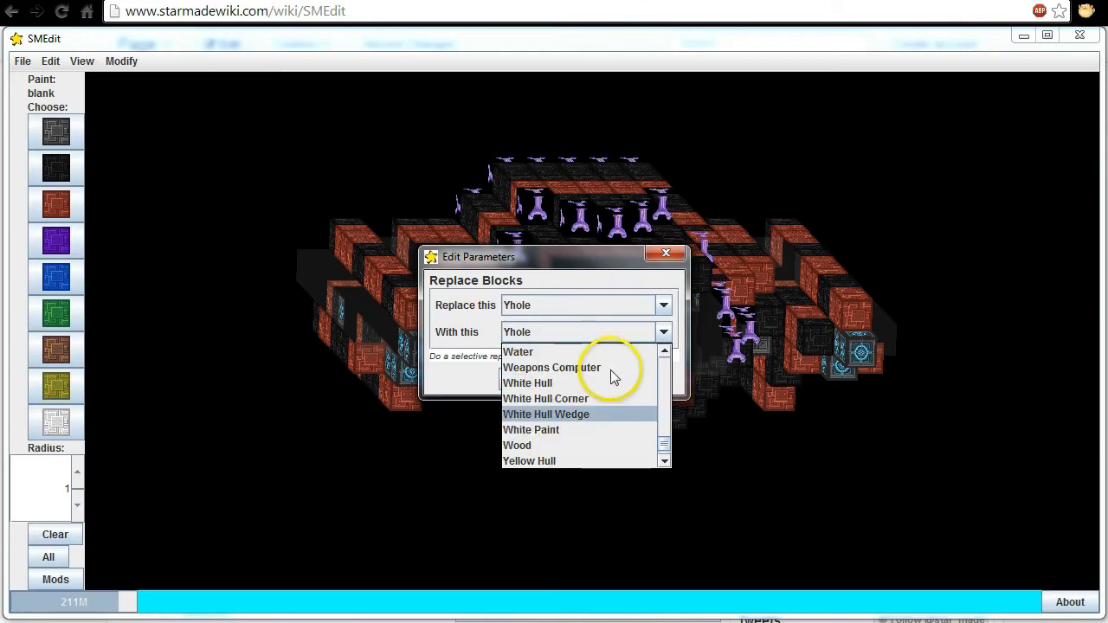
left_click(530, 383)
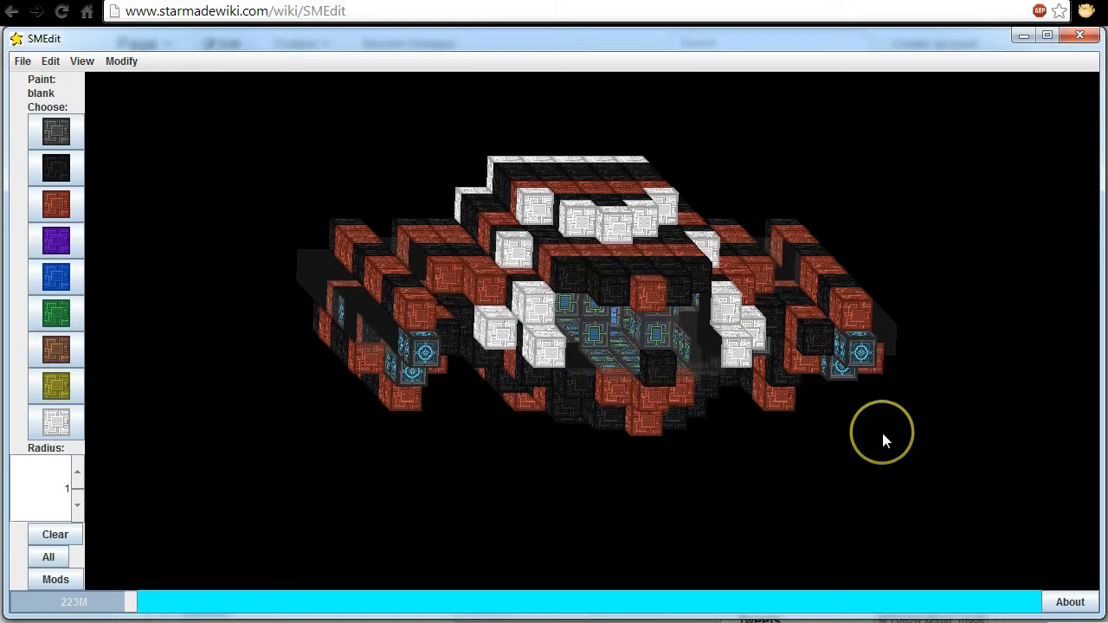
mouse_move(881, 433)
left_mouse_down()
mouse_move(874, 470)
mouse_move(921, 469)
mouse_move(867, 481)
left_mouse_up()
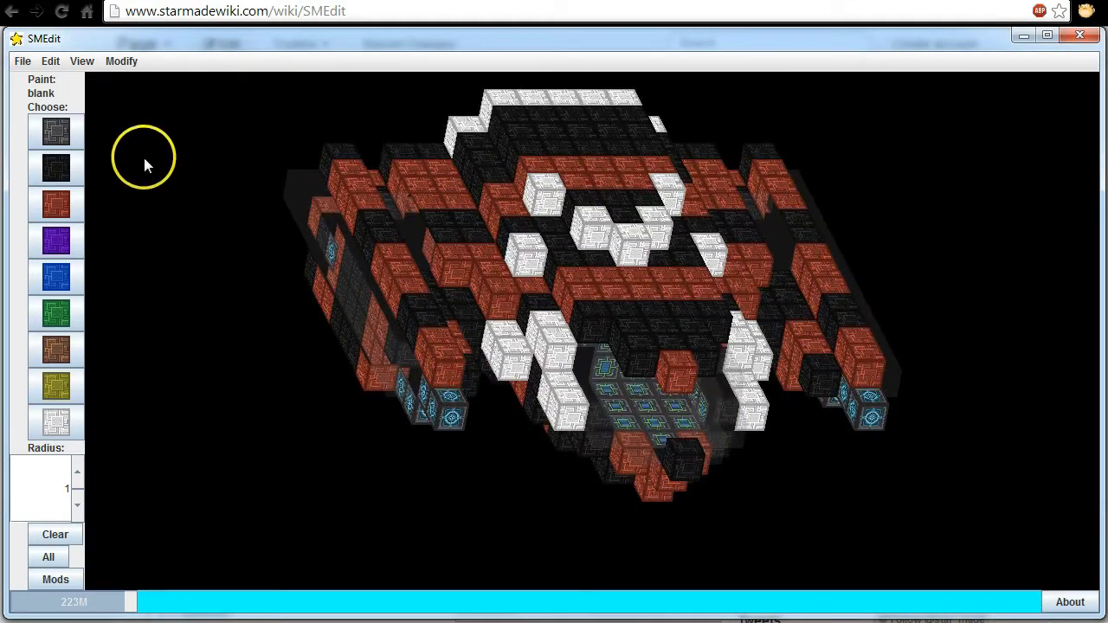
Apply the ombré paint left to right, from Black to White, across the hull
left_click(68, 581)
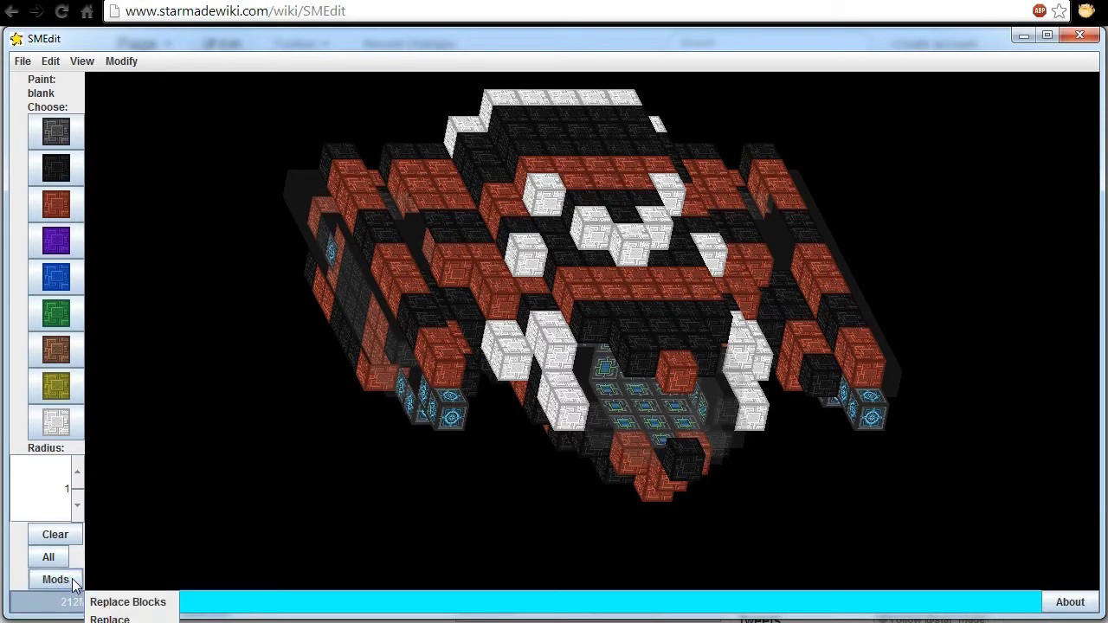
left_click(111, 603)
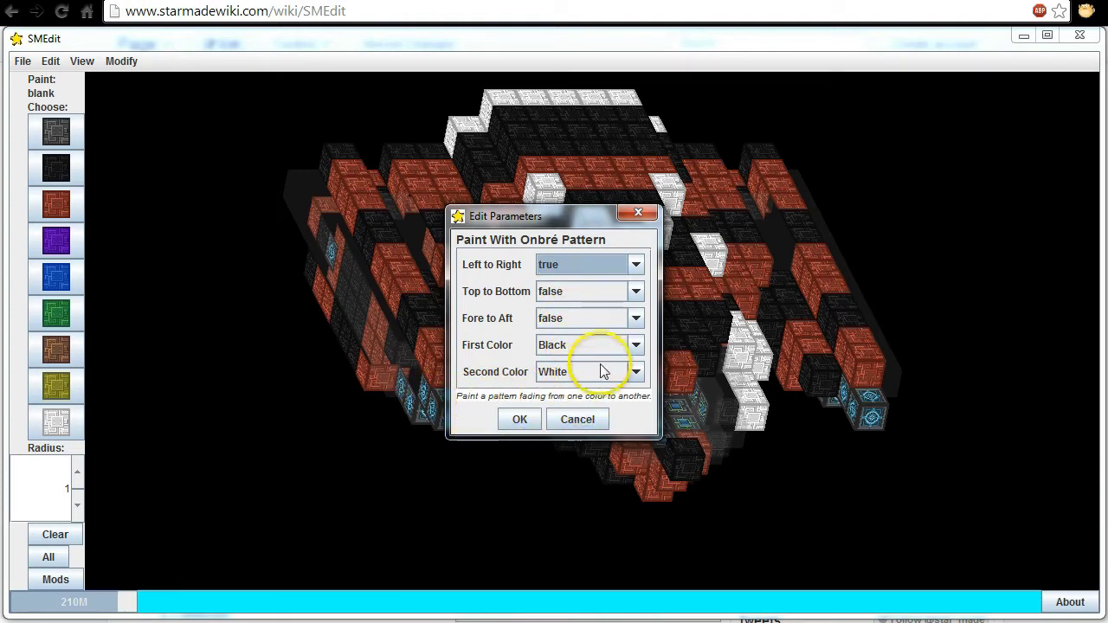
left_click(527, 423)
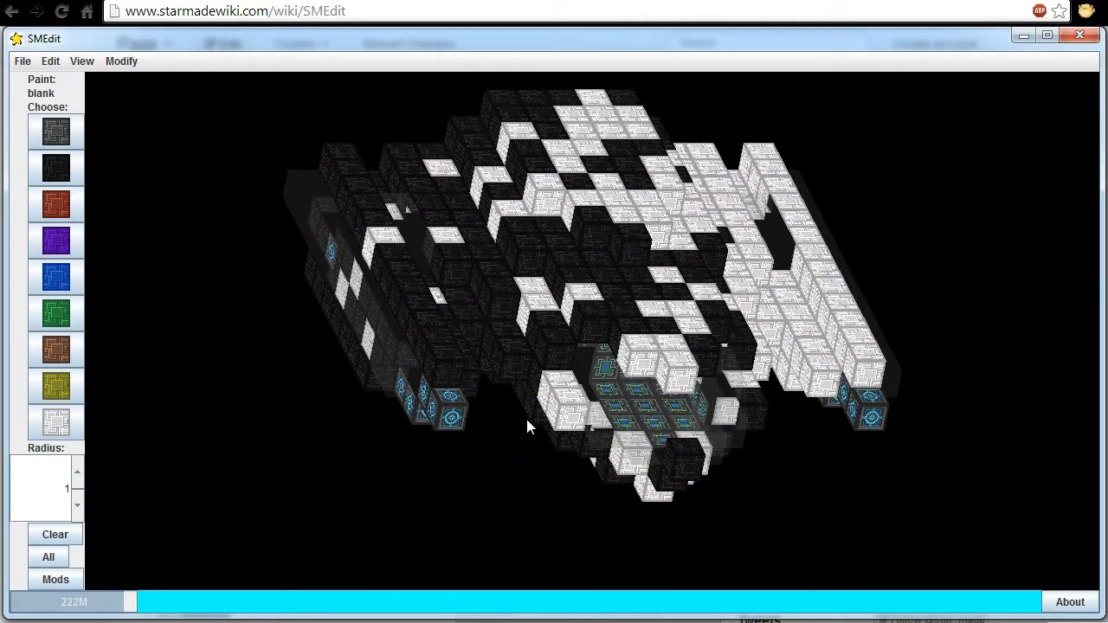
left_click(620, 364)
mouse_move(955, 168)
left_mouse_down()
mouse_move(887, 200)
mouse_move(811, 202)
mouse_move(956, 220)
mouse_move(960, 193)
mouse_move(977, 217)
mouse_move(947, 158)
mouse_move(970, 155)
left_mouse_up()
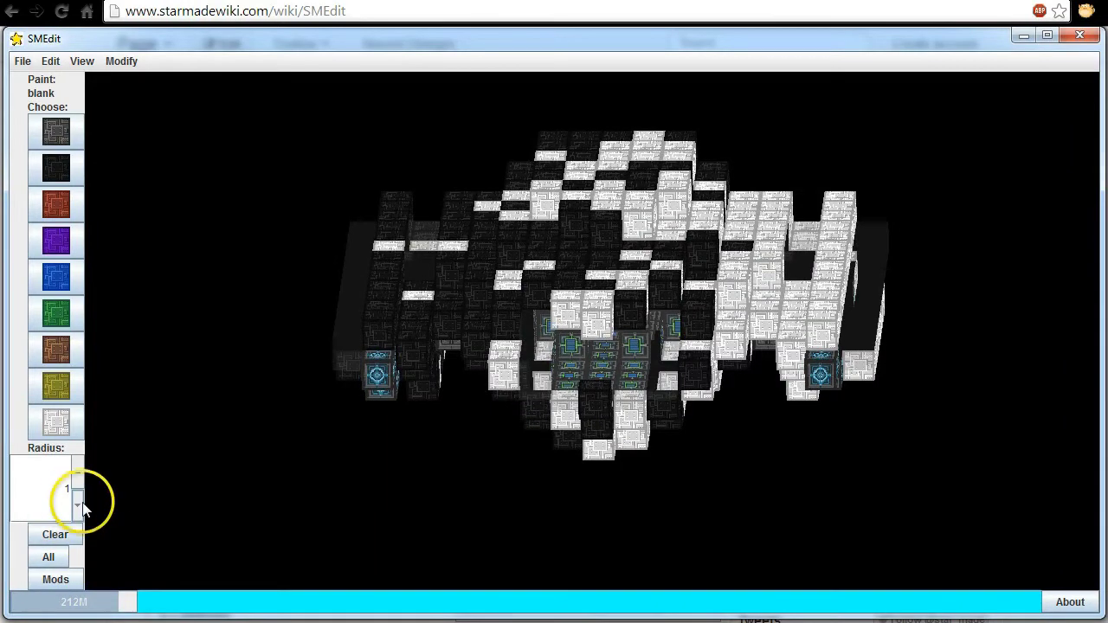
Change the ombré First Color to Purple and repaint the hull purple-to-white
left_click(59, 578)
left_click(122, 619)
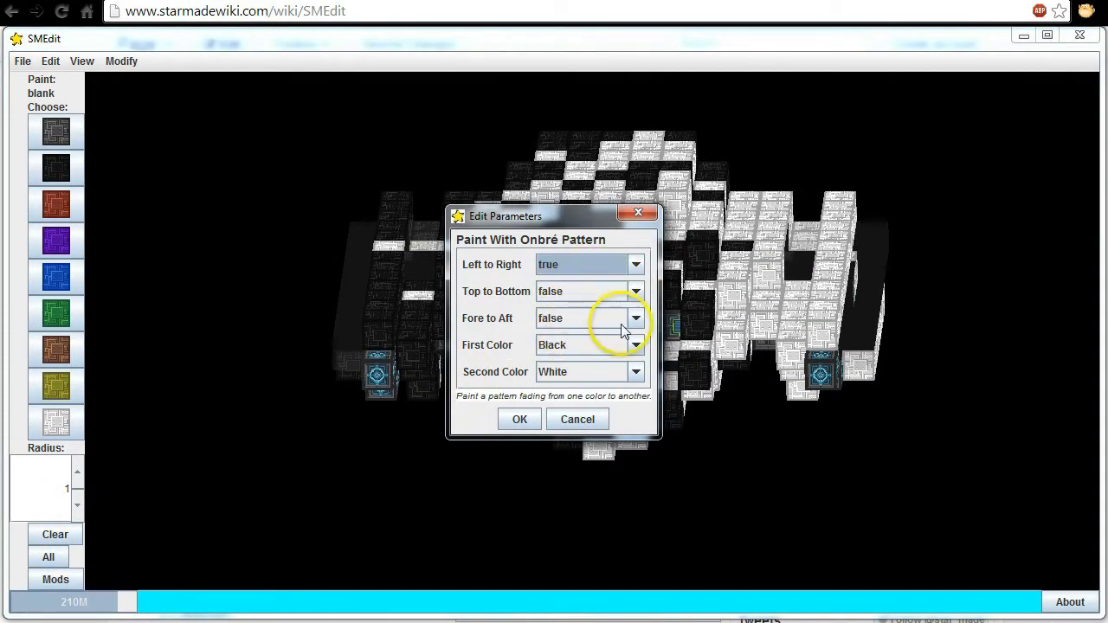
left_click(635, 346)
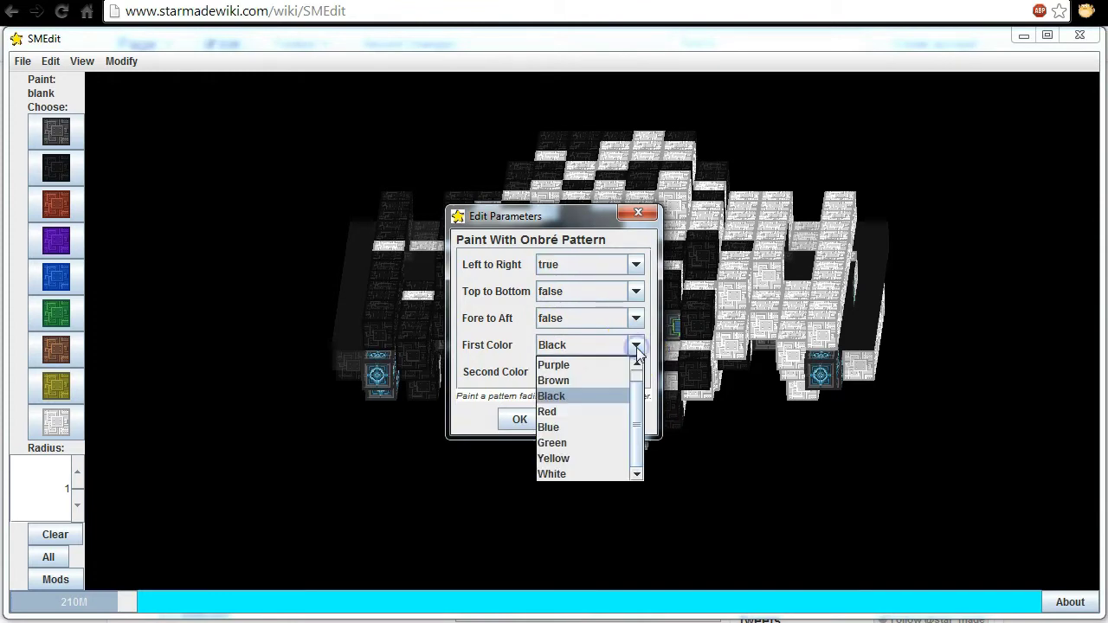
left_click(567, 364)
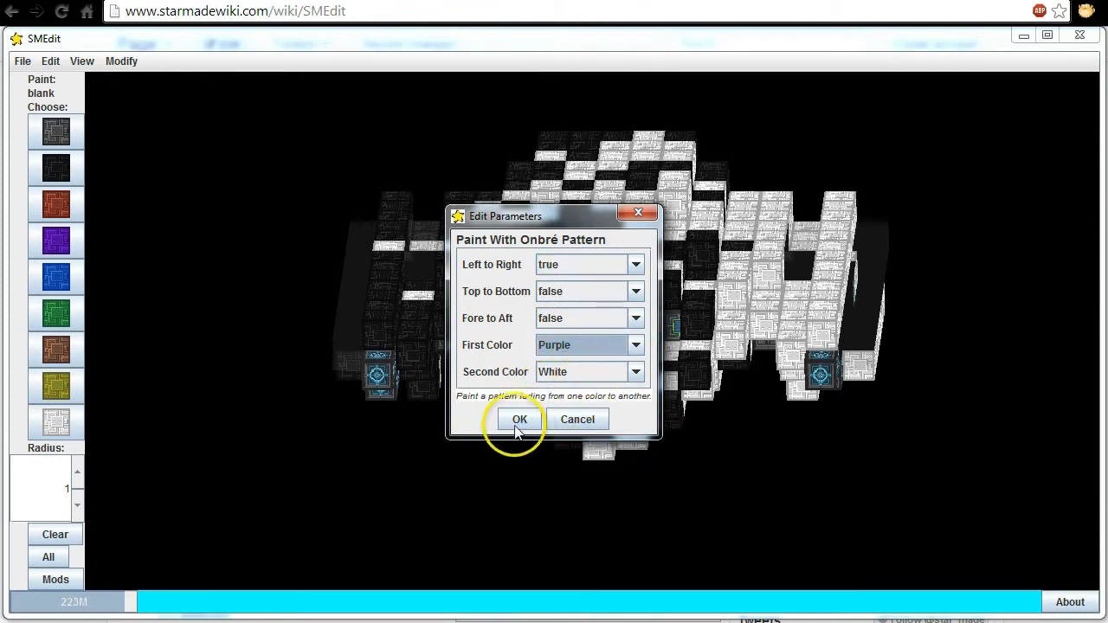
left_click(519, 419)
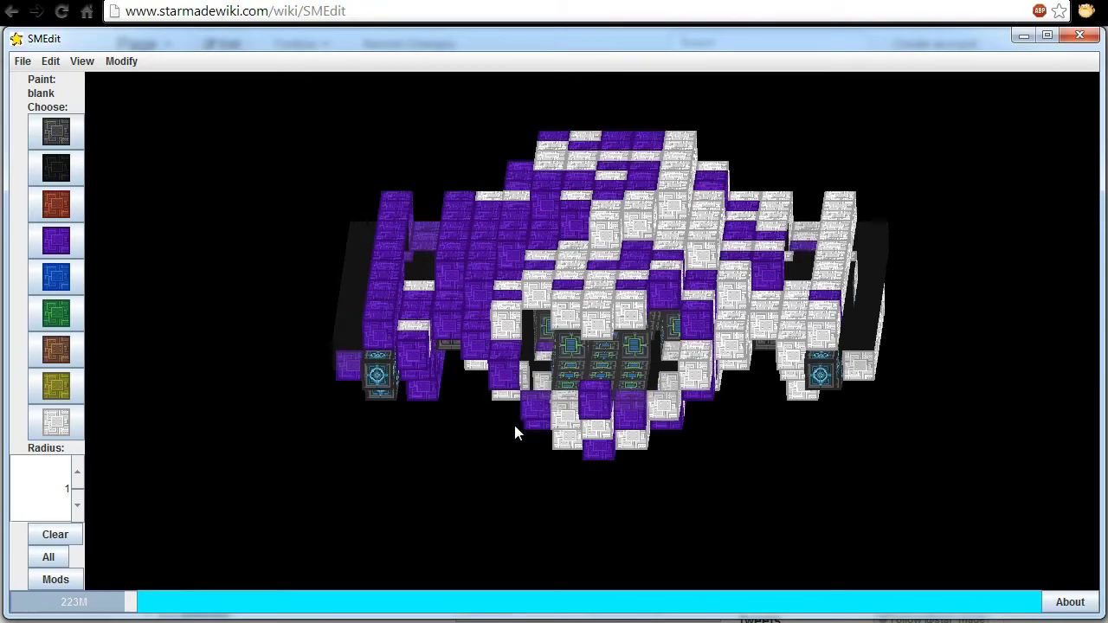
mouse_move(490, 462)
left_mouse_down()
mouse_move(708, 497)
mouse_move(815, 405)
mouse_move(735, 415)
mouse_move(739, 477)
mouse_move(781, 472)
left_mouse_up()
Rotate around the ship and select the whole ship with All
left_click(55, 579)
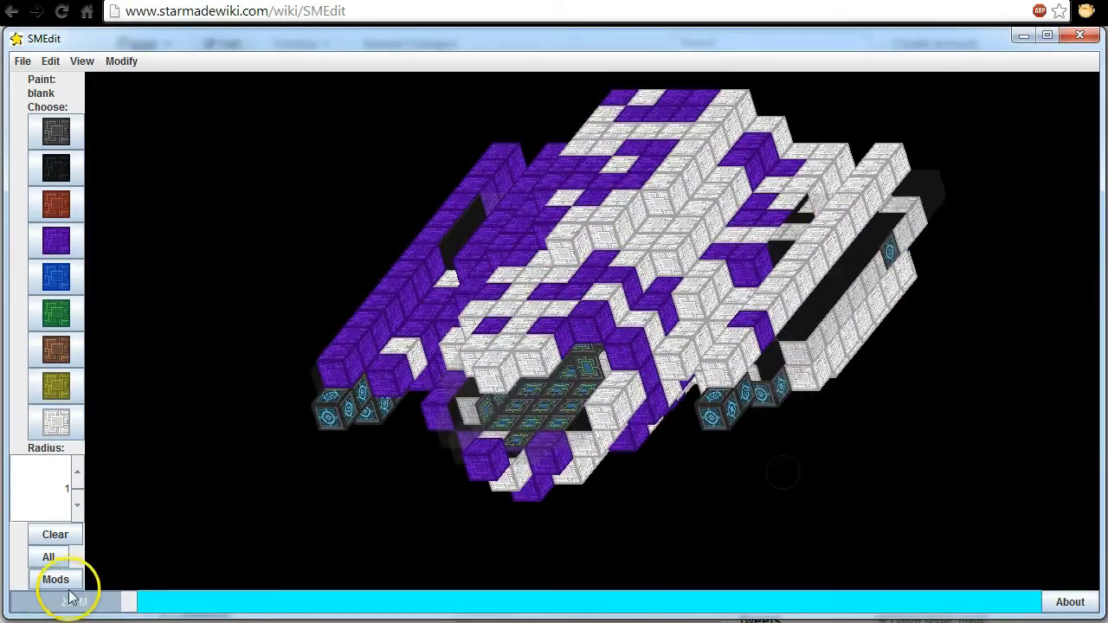
left_click_drag(259, 347, 225, 181)
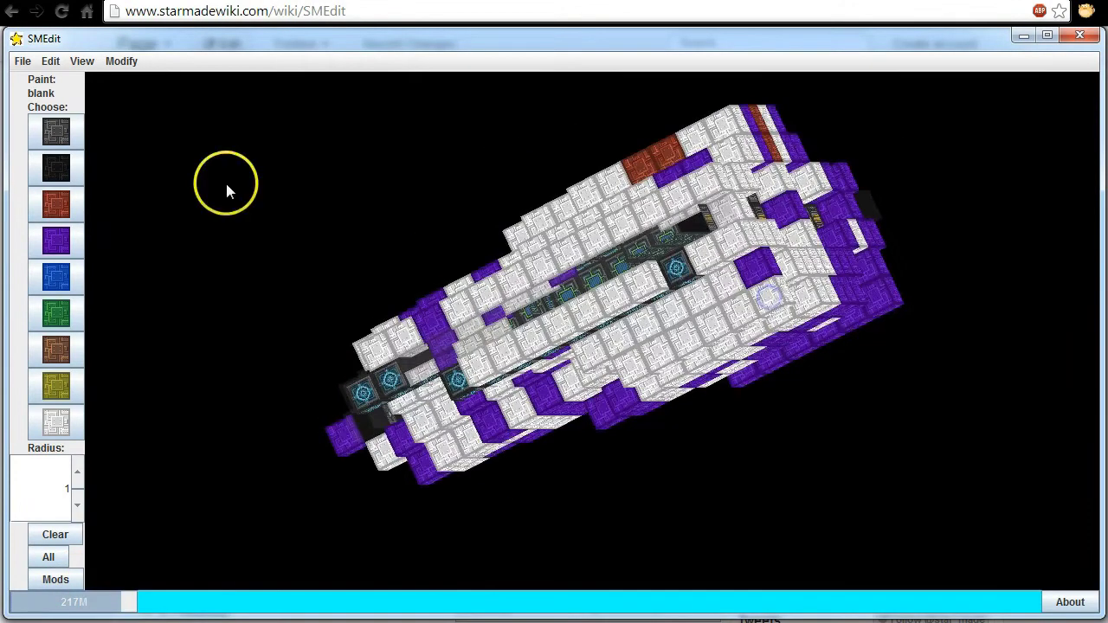
left_click(51, 60)
left_click(55, 81)
mouse_move(286, 164)
left_mouse_down()
mouse_move(338, 197)
mouse_move(245, 216)
mouse_move(516, 229)
mouse_move(480, 243)
mouse_move(459, 294)
mouse_move(410, 330)
mouse_move(316, 351)
mouse_move(312, 532)
mouse_move(297, 551)
mouse_move(450, 545)
mouse_move(477, 480)
mouse_move(482, 429)
mouse_move(455, 422)
left_mouse_up()
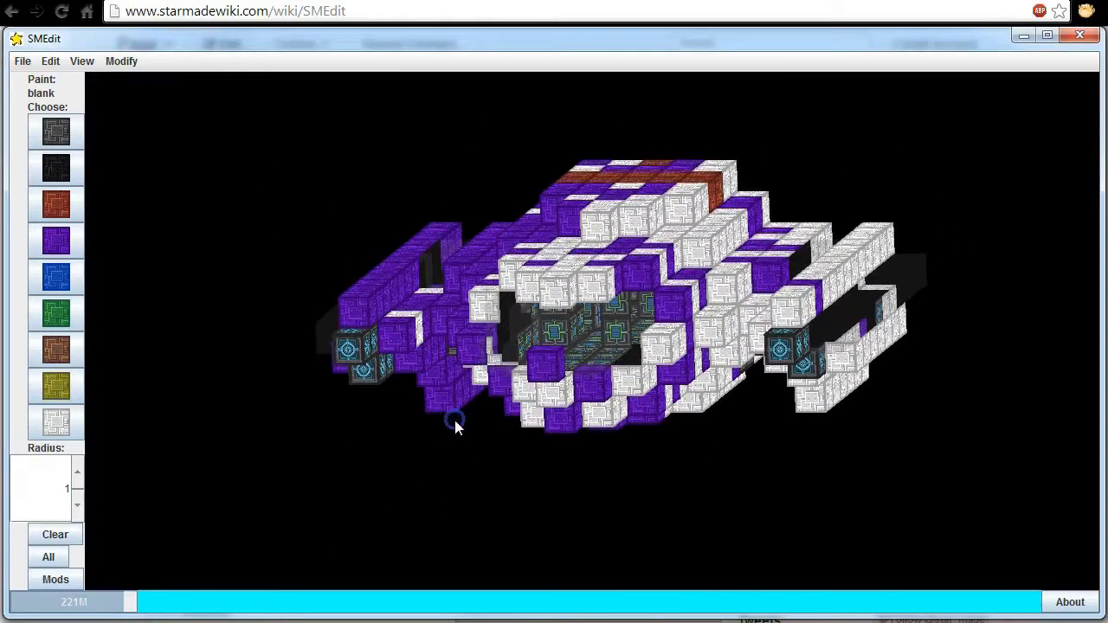
left_click(74, 564)
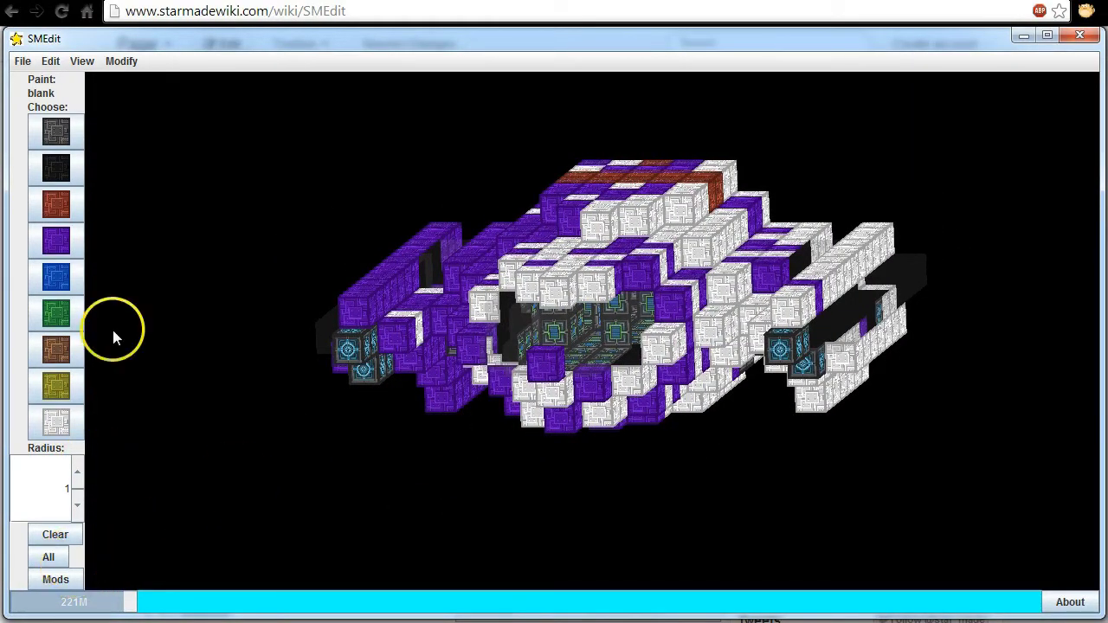
left_click(120, 65)
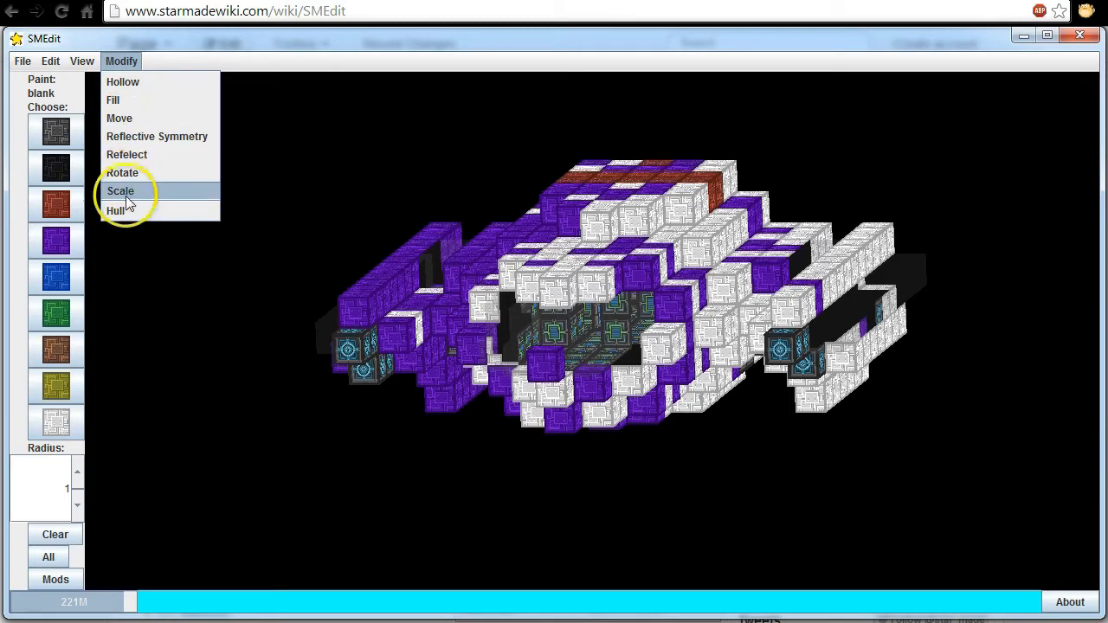
Apply Hollow, then zoom and rotate to view the yellow and blue interior
left_click(132, 83)
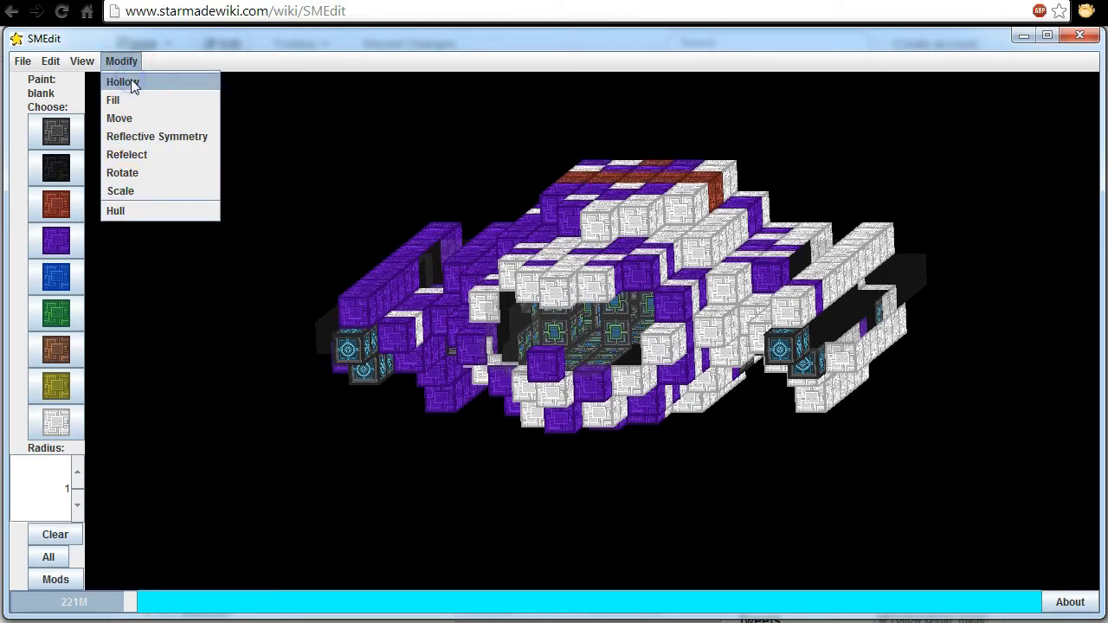
mouse_move(606, 317)
left_mouse_down()
mouse_move(596, 338)
mouse_move(592, 319)
mouse_move(579, 323)
mouse_move(641, 324)
mouse_move(649, 339)
mouse_move(625, 340)
mouse_move(633, 317)
mouse_move(617, 323)
left_mouse_up()
scroll(616, 322, "up", 1)
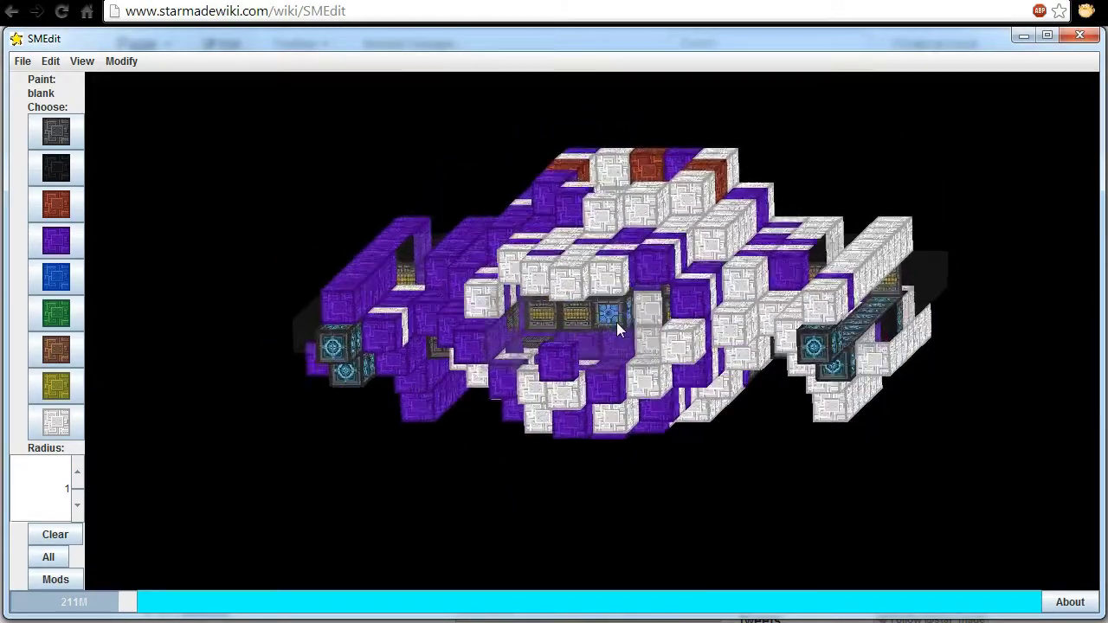
scroll(617, 322, "up", 3)
scroll(616, 323, "up", 2)
scroll(617, 323, "up", 2)
scroll(616, 323, "up", 2)
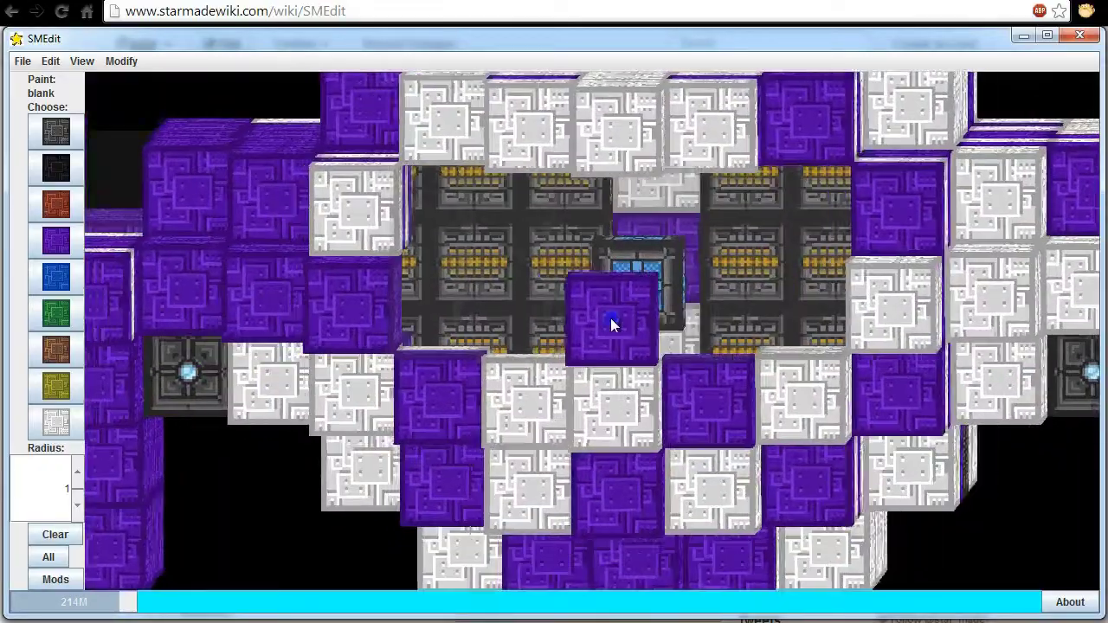
mouse_move(610, 317)
left_mouse_down()
mouse_move(589, 329)
mouse_move(639, 317)
mouse_move(622, 333)
mouse_move(608, 317)
left_mouse_up()
scroll(608, 318, "down", 3)
scroll(608, 318, "down", 5)
scroll(608, 318, "down", 1)
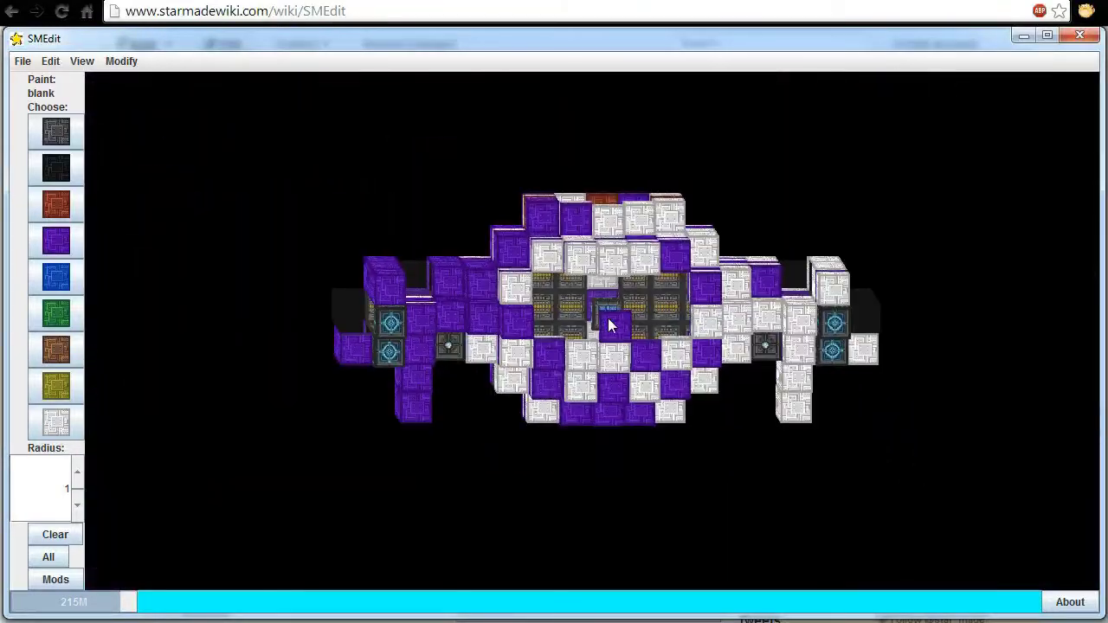
left_click_drag(687, 376, 689, 381)
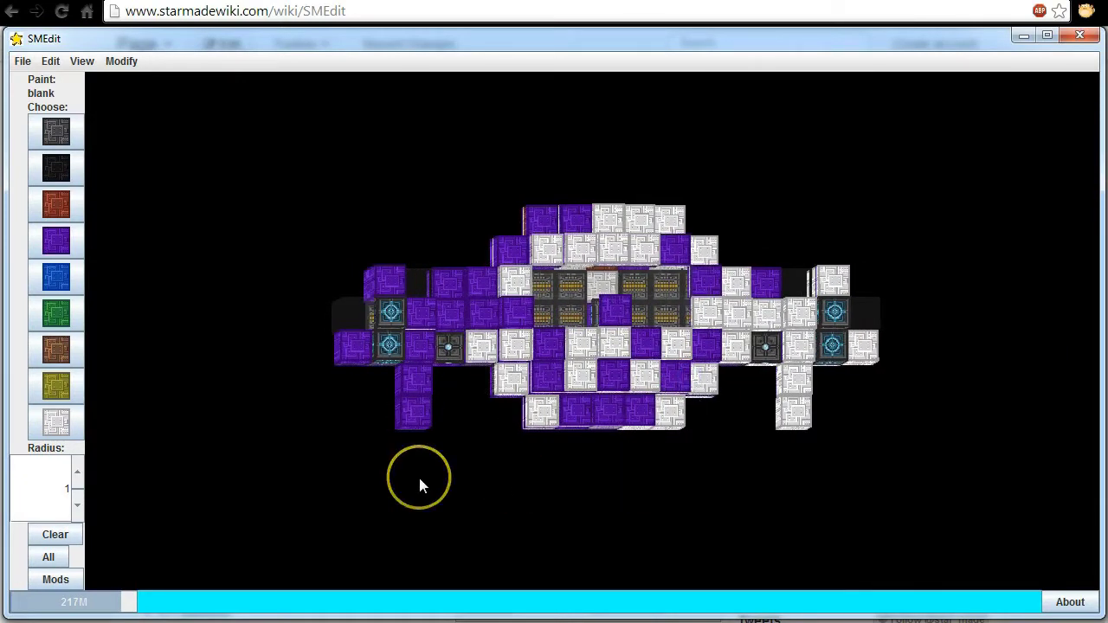